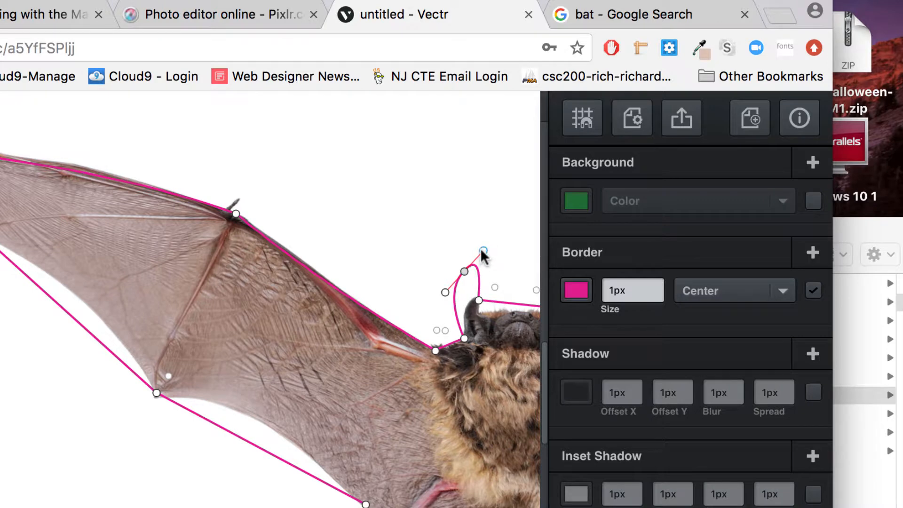
Curve the left ear's inner edge inward into a horn shape and lower its inner base point onto the bat's head
left_click_drag(481, 250, 466, 303)
scroll(267, 299, "right", 10)
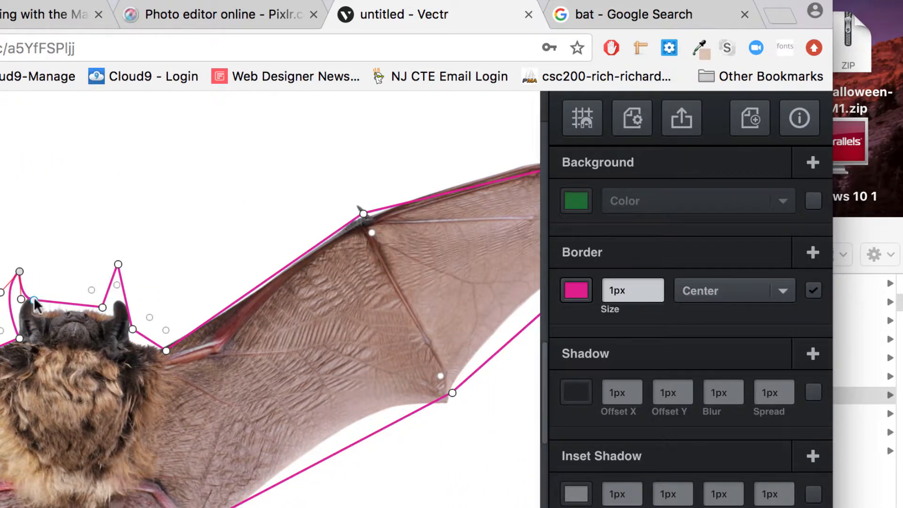
left_click_drag(34, 300, 38, 316)
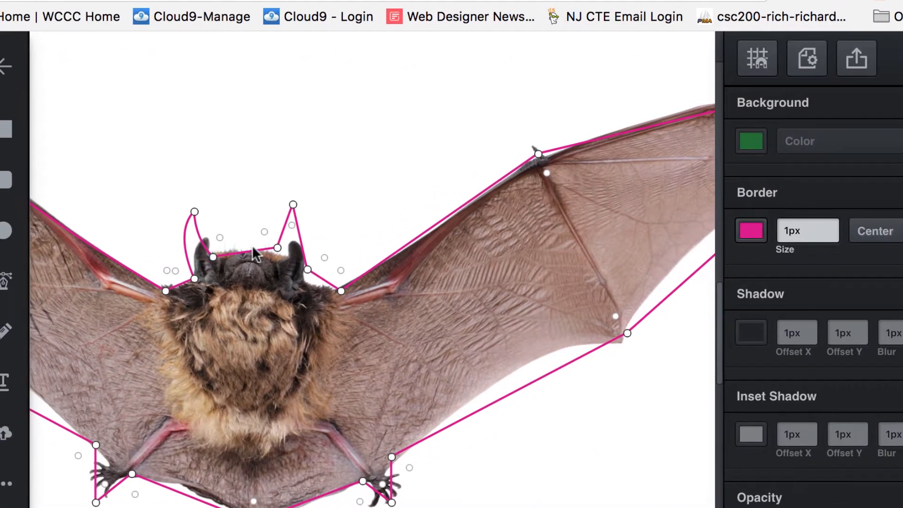
Move the right ear's inner base point level with the left ear's, then smooth its tip point and shift it slightly outward
left_click_drag(278, 249, 285, 256)
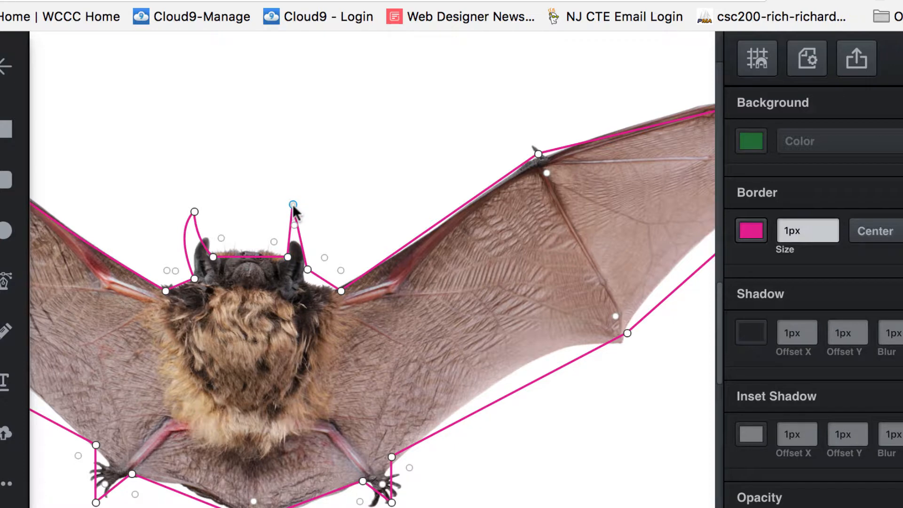
left_click_drag(292, 205, 301, 207)
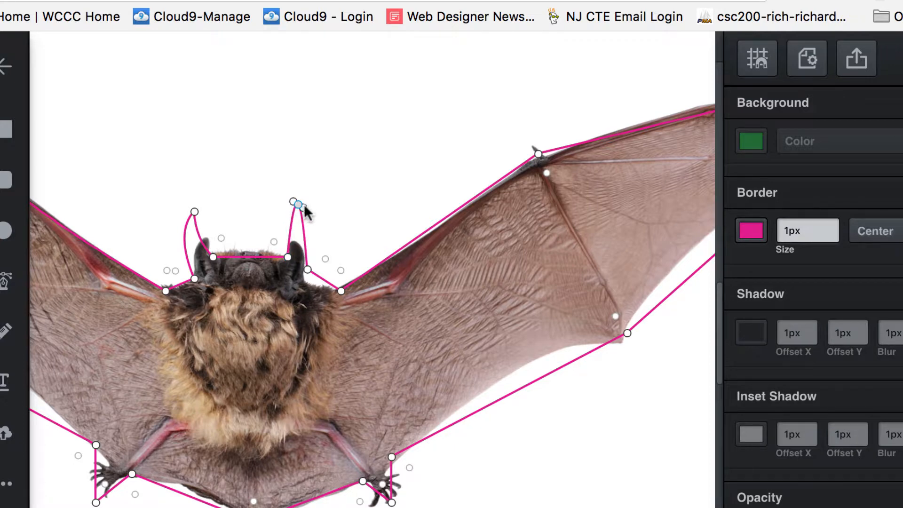
left_click_drag(303, 206, 306, 207)
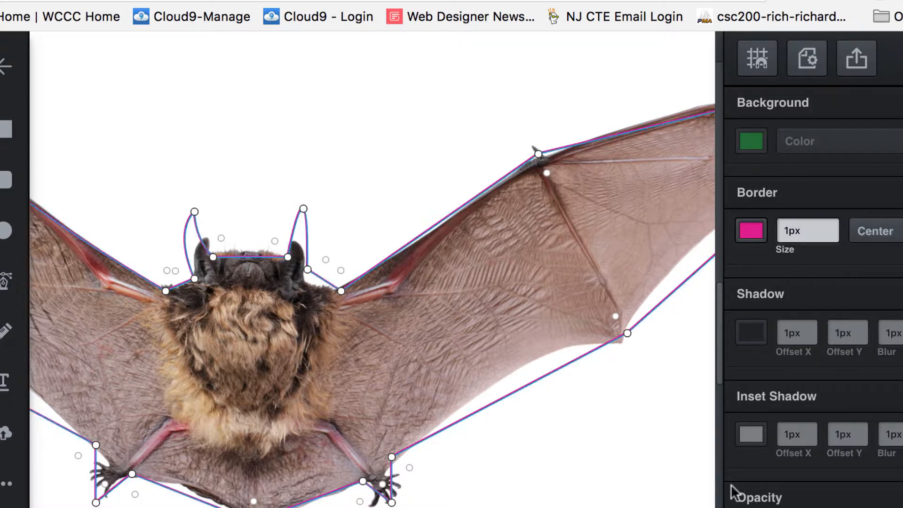
left_click(752, 507)
left_click(752, 507)
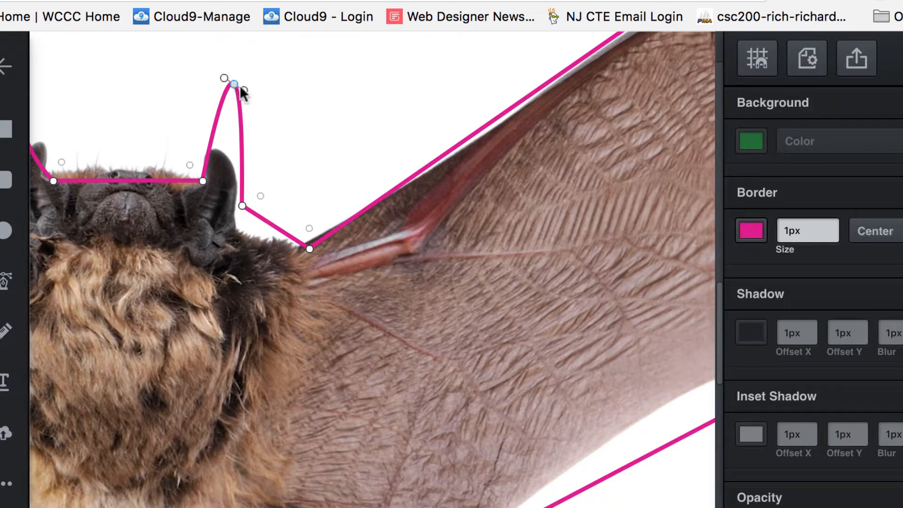
Curve the right ear into a horn mirroring the left one, moving its tip inward and its outer base down to the fur
left_click_drag(244, 88, 270, 100)
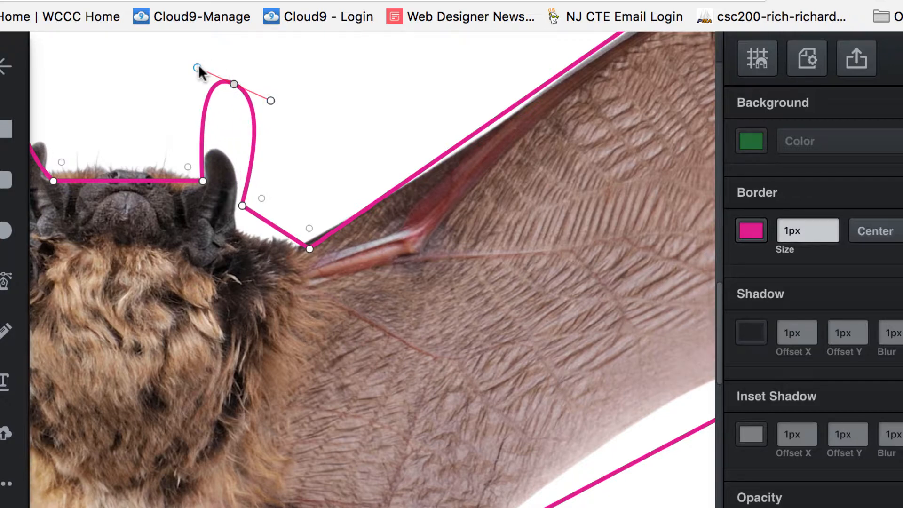
left_click_drag(197, 67, 236, 140)
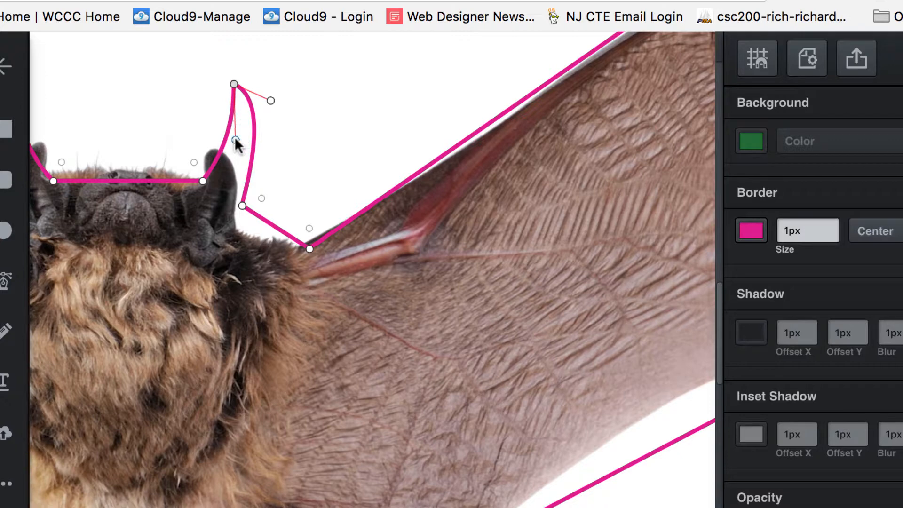
left_click_drag(234, 85, 212, 98)
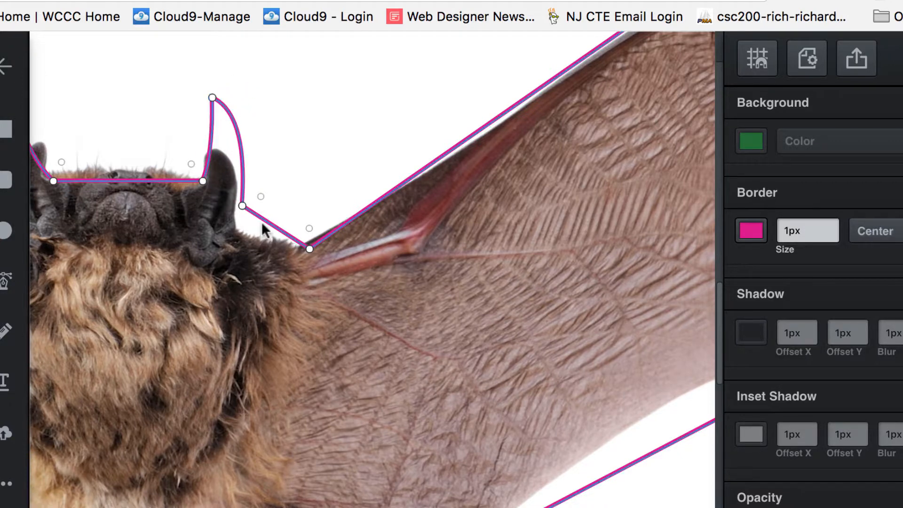
left_click_drag(238, 202, 229, 231)
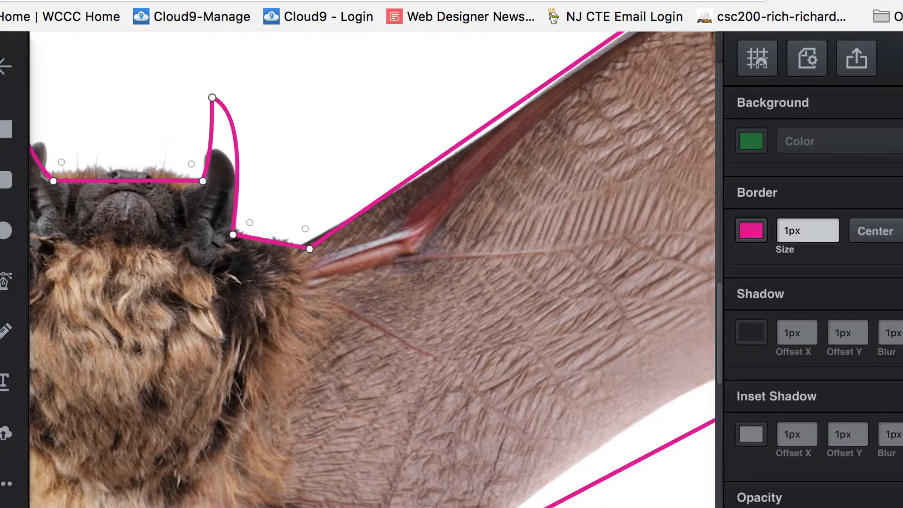
Smooth the right wing's wrist point and curve the upper edge between shoulder and wrist to follow the photo
key("super+minus")
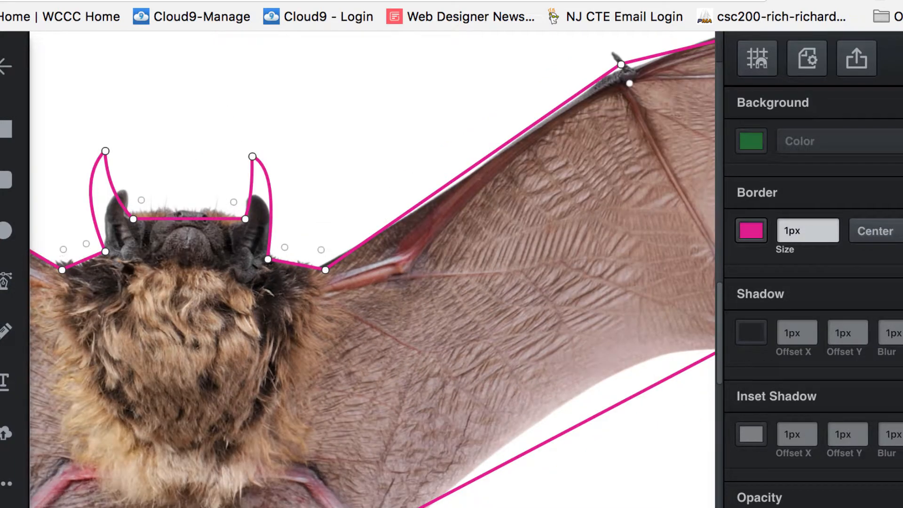
double_click(620, 63)
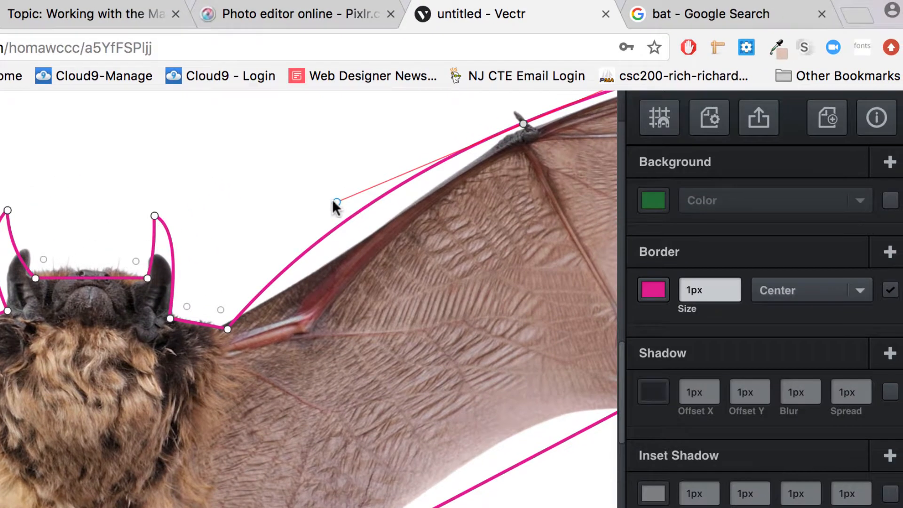
left_click_drag(424, 149, 490, 219)
left_click_drag(404, 271, 391, 262)
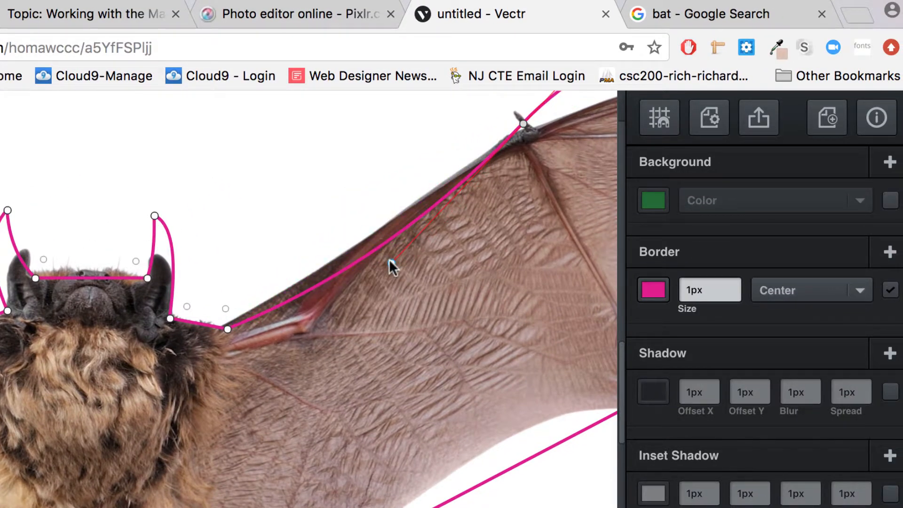
Redirect only the outer handle of the right wing's wrist point so the upper edge follows the wing out to its tip
scroll(309, 299, "left", 3)
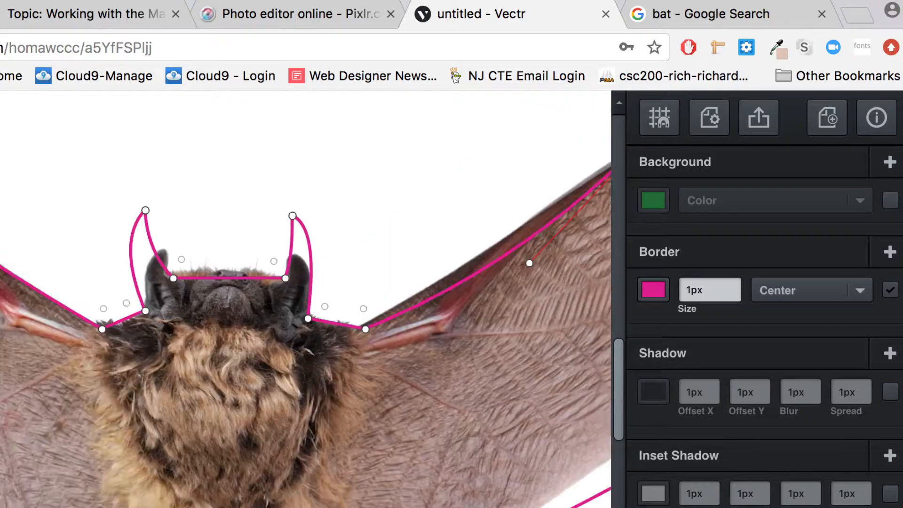
scroll(308, 299, "right", 9)
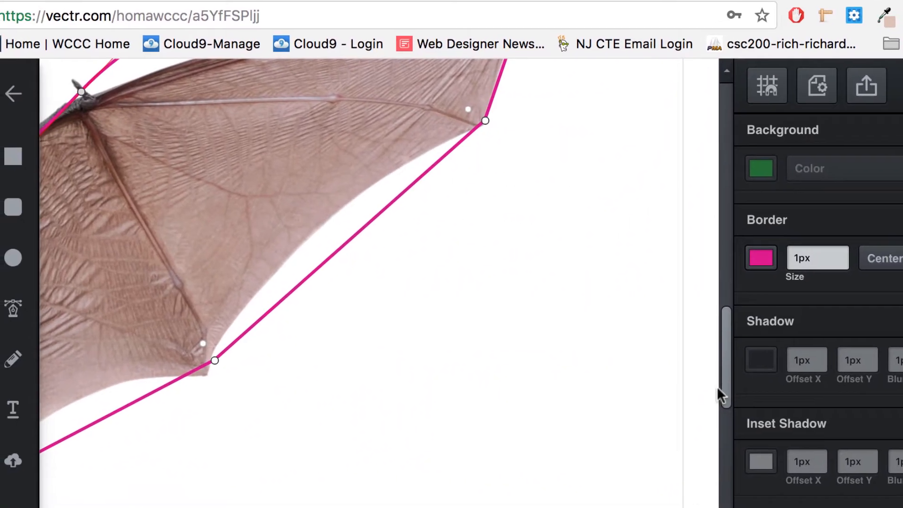
left_click_drag(724, 388, 721, 315)
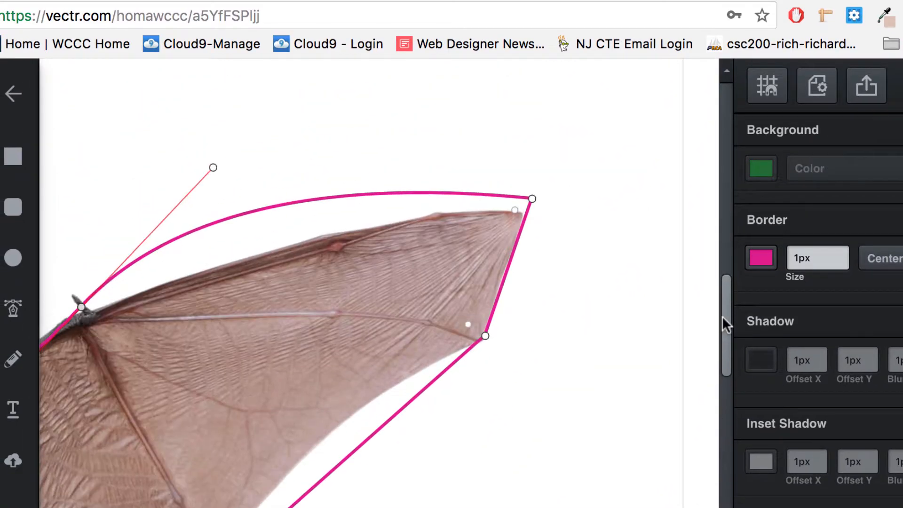
scroll(382, 360, "down", 3)
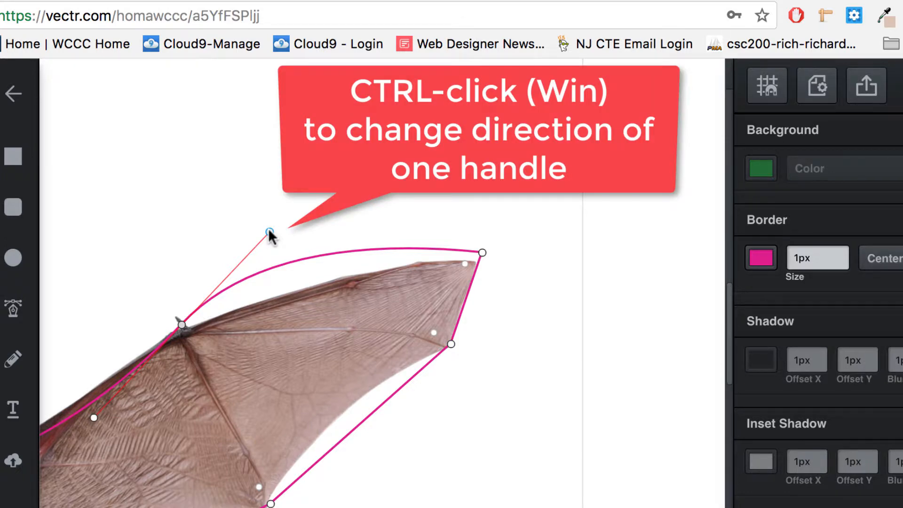
left_click_drag(269, 232, 279, 316)
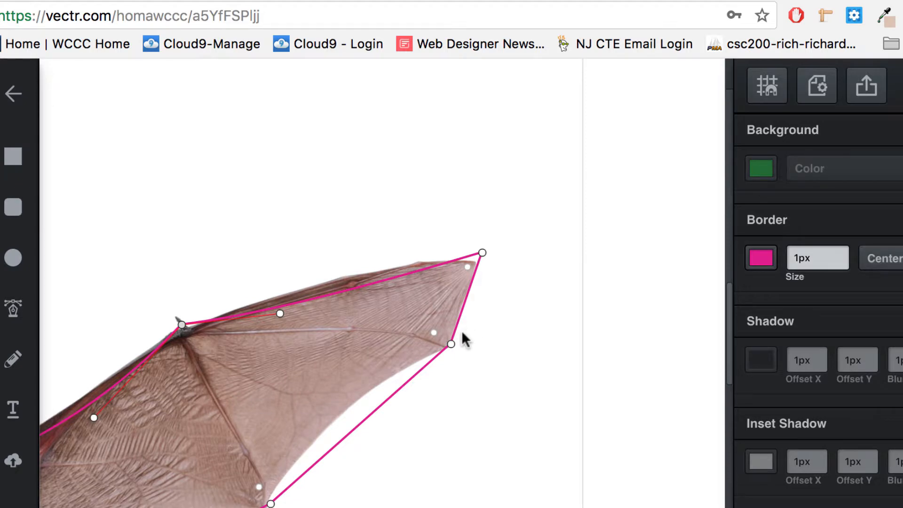
Smooth the point below the right wing tip and angle its handles separately to curve both adjoining edges inward
double_click(450, 344)
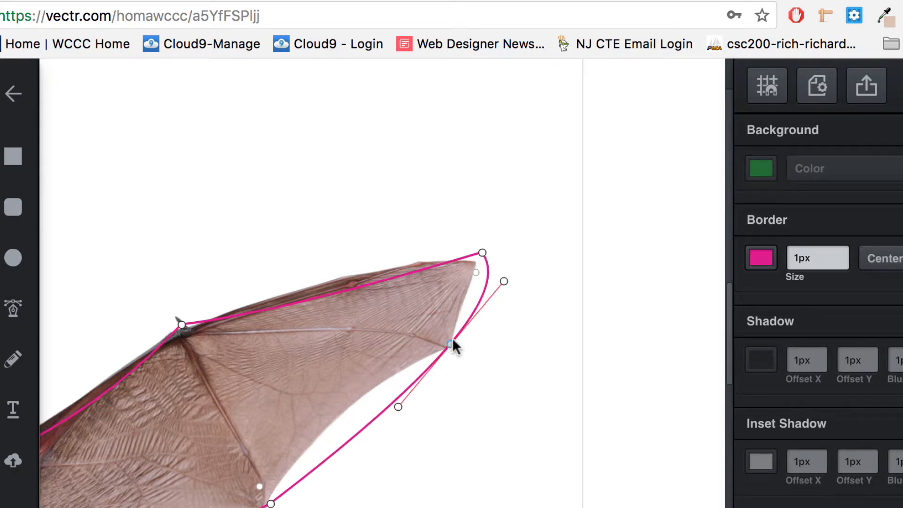
left_click_drag(503, 281, 450, 283)
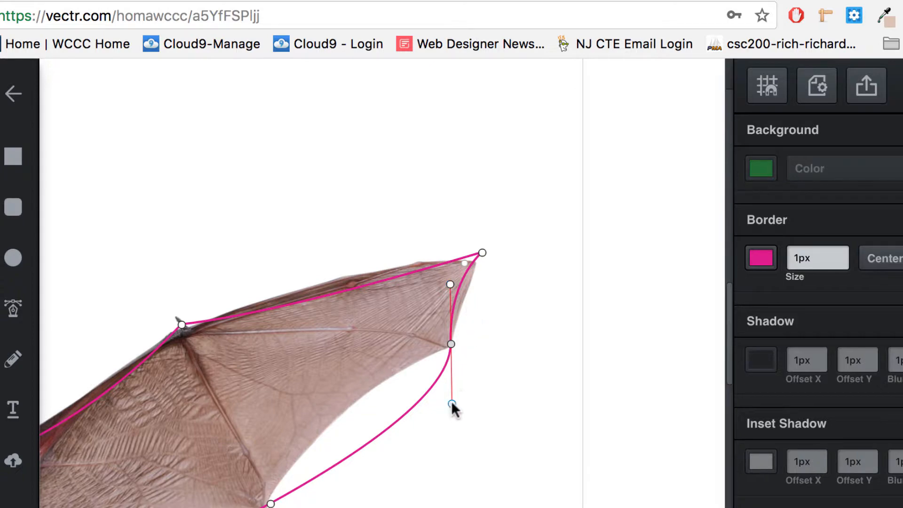
left_click_drag(451, 403, 321, 372)
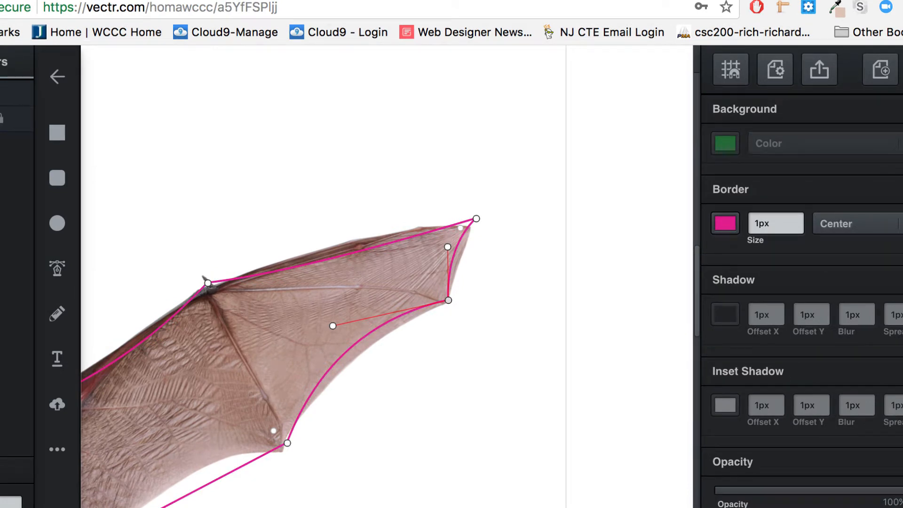
Curve the right wing's inner lower edge up toward the membrane and move its outer corner down to the wing's point
scroll(387, 277, "left", 5)
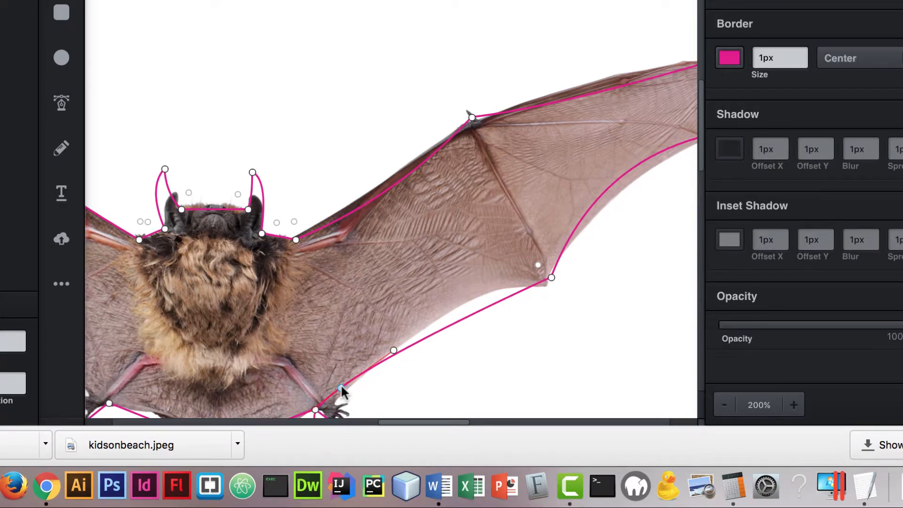
left_click_drag(392, 350, 422, 276)
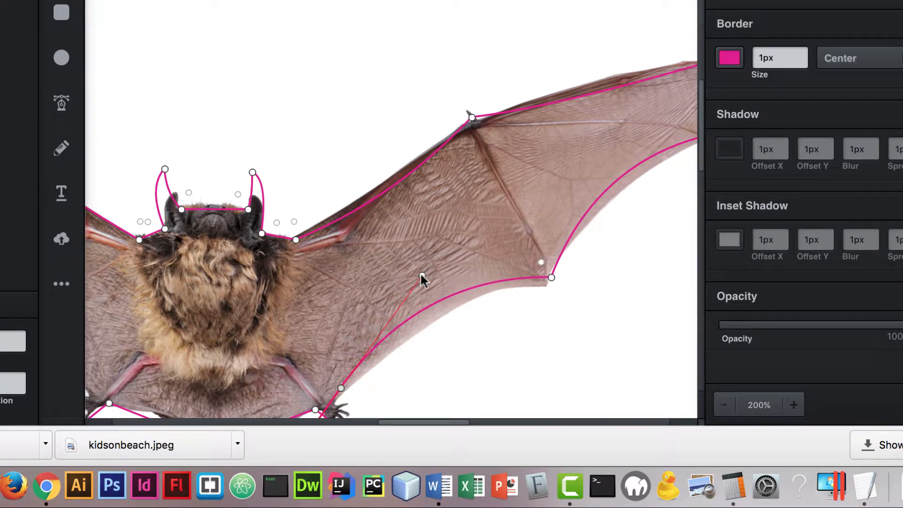
left_click_drag(551, 277, 545, 291)
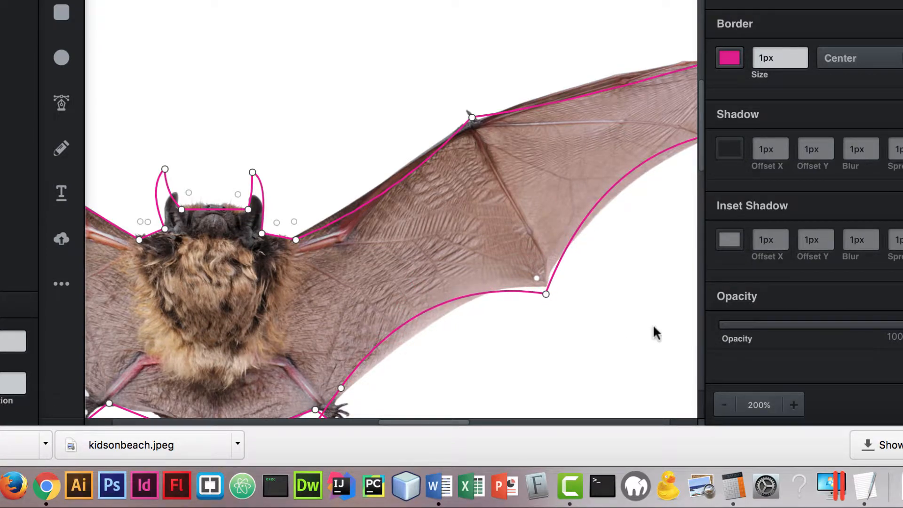
Remove the loop at the right foot by redirecting the wing-base point's lower handle, then place the inner foot point on the ankle
left_click_drag(701, 126, 700, 170)
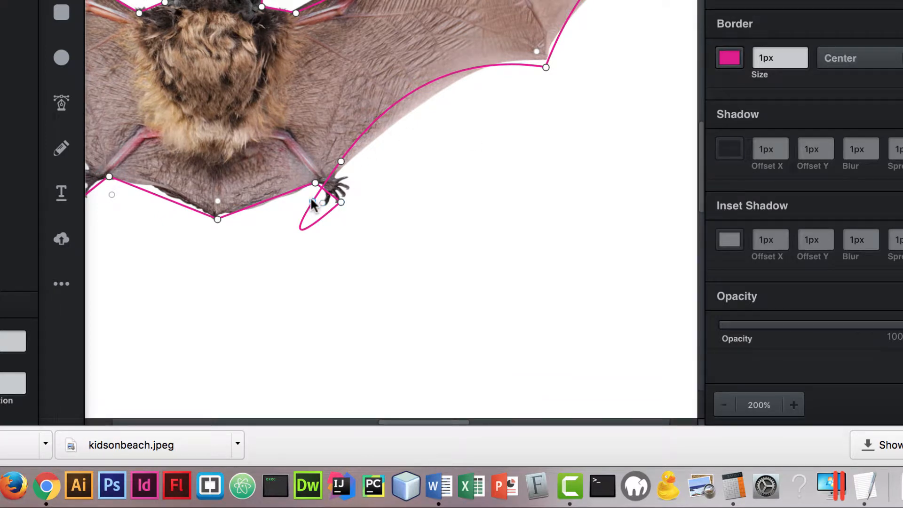
left_click(315, 183)
left_click_drag(315, 183, 319, 295)
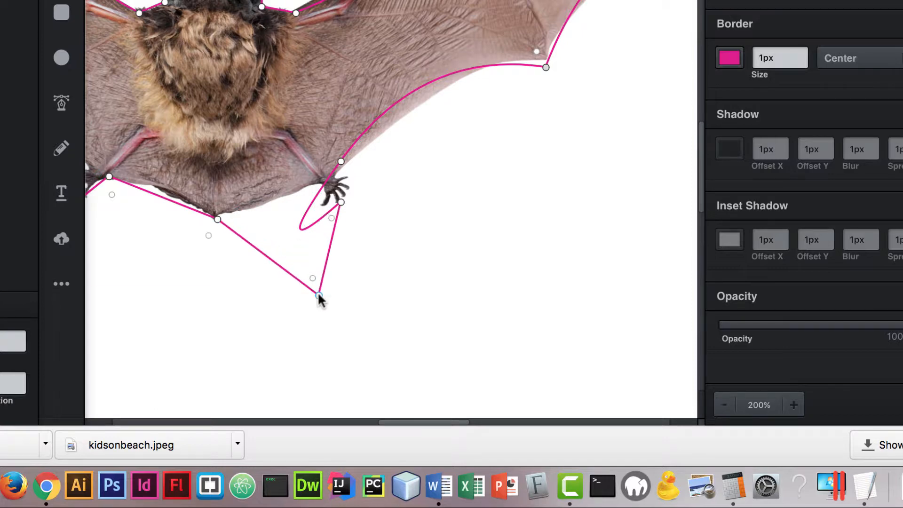
left_click(341, 162)
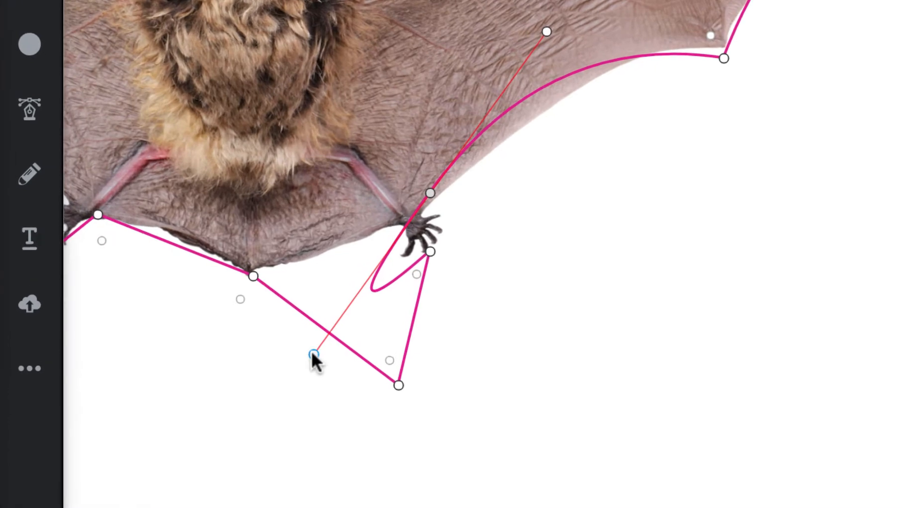
left_click_drag(263, 271, 284, 230)
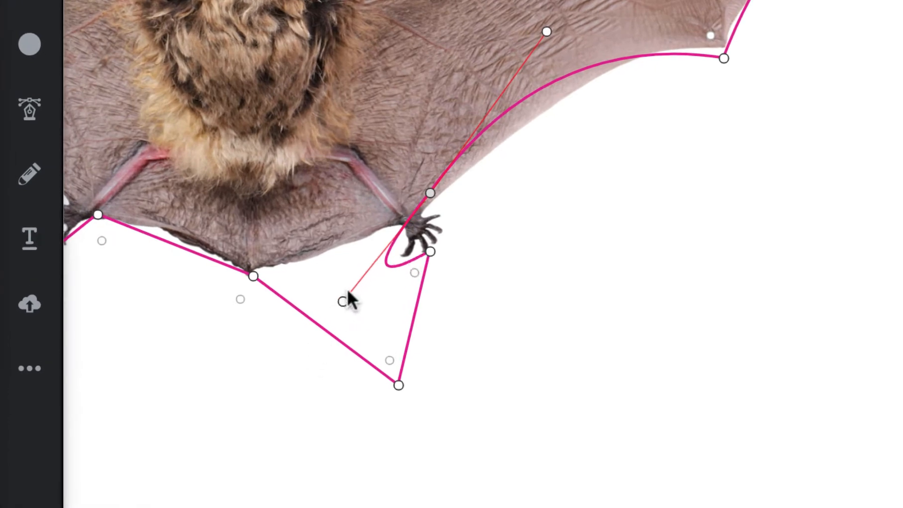
left_click_drag(348, 291, 436, 207)
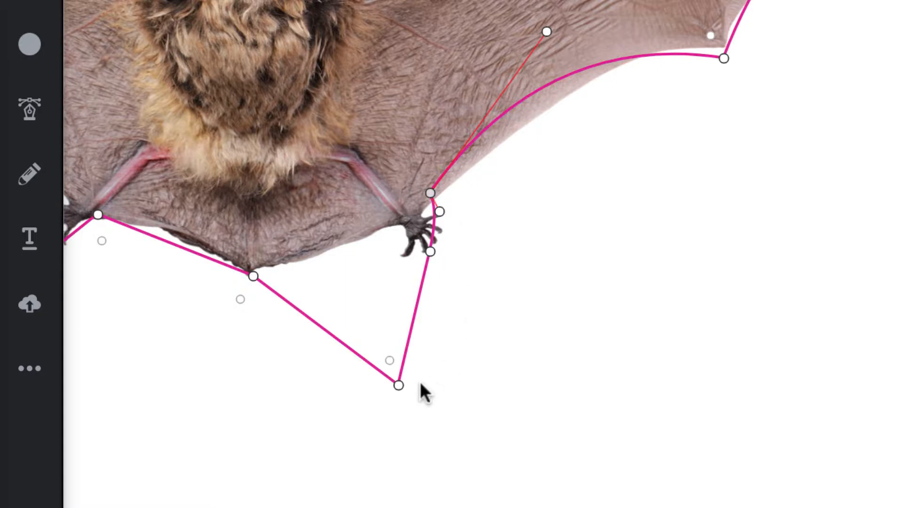
left_click_drag(397, 384, 395, 220)
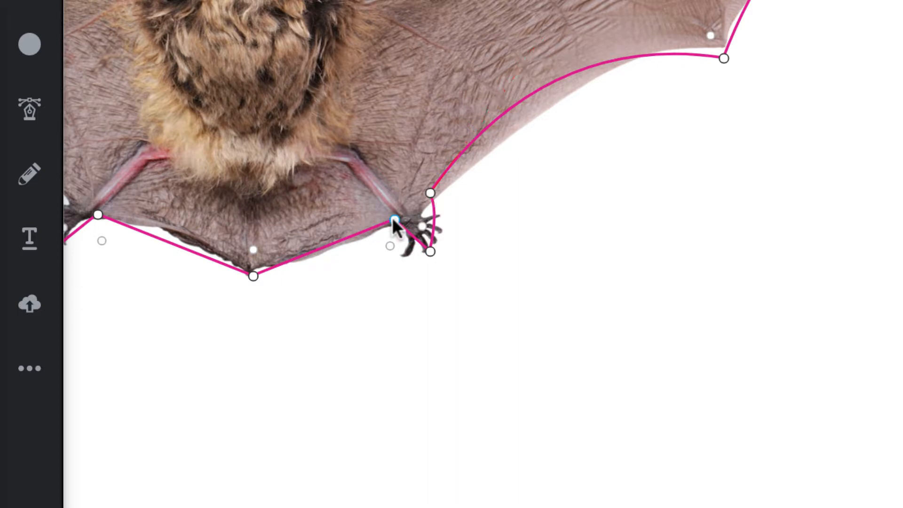
Smooth the tail point and angle its two handles separately upward so both tail edges follow the membrane to a sharp tip
double_click(253, 274)
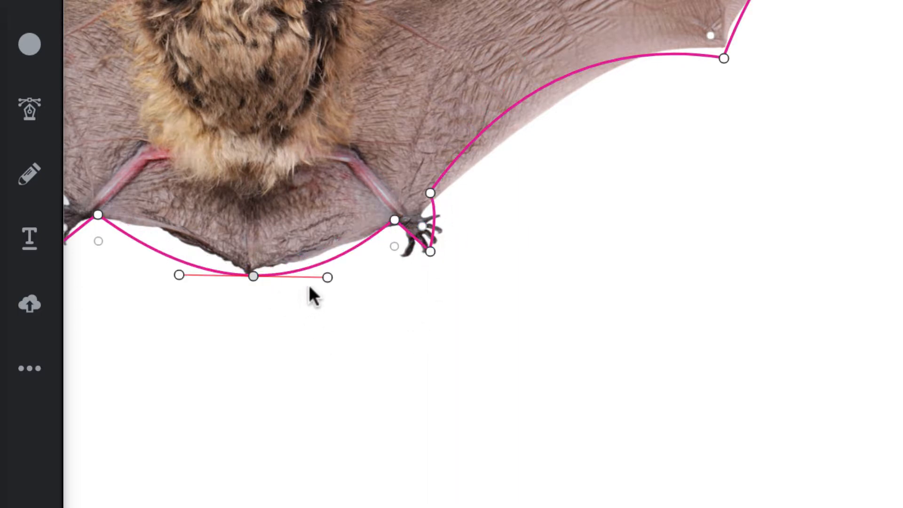
left_click_drag(326, 277, 271, 240)
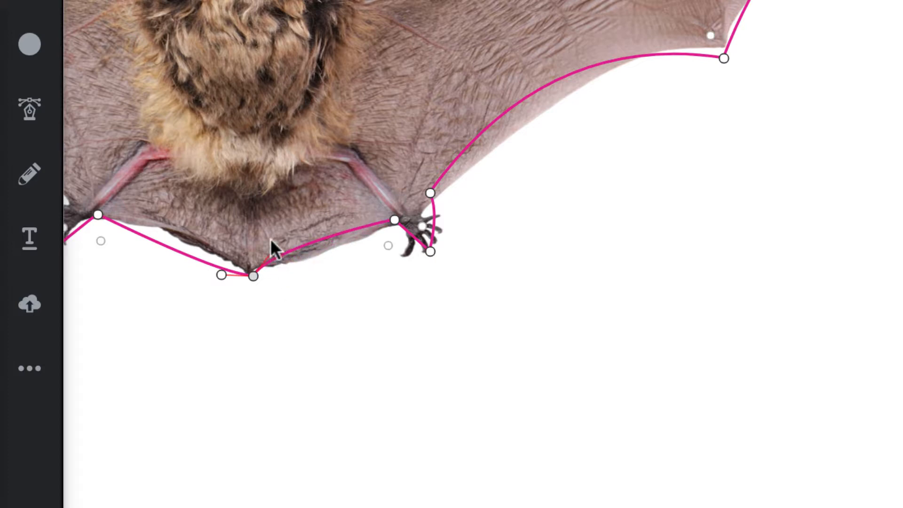
left_click_drag(221, 275, 225, 251)
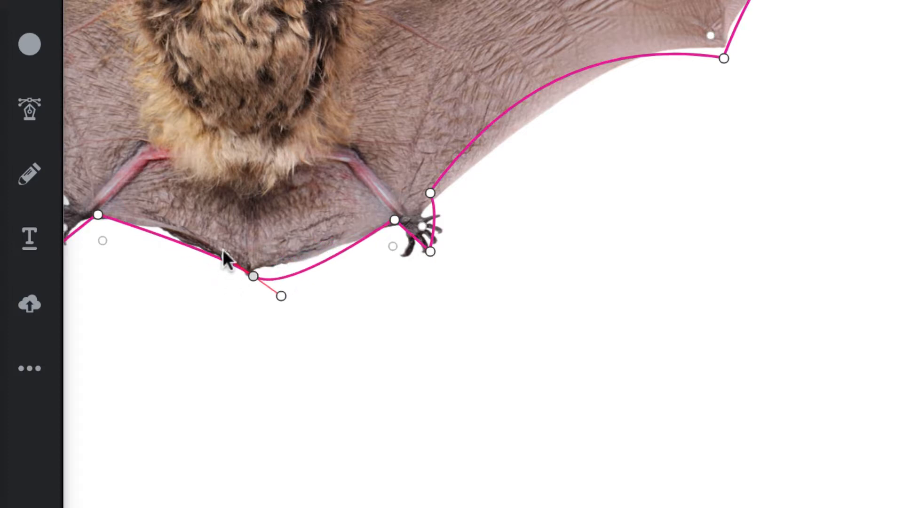
left_click_drag(279, 298, 278, 245)
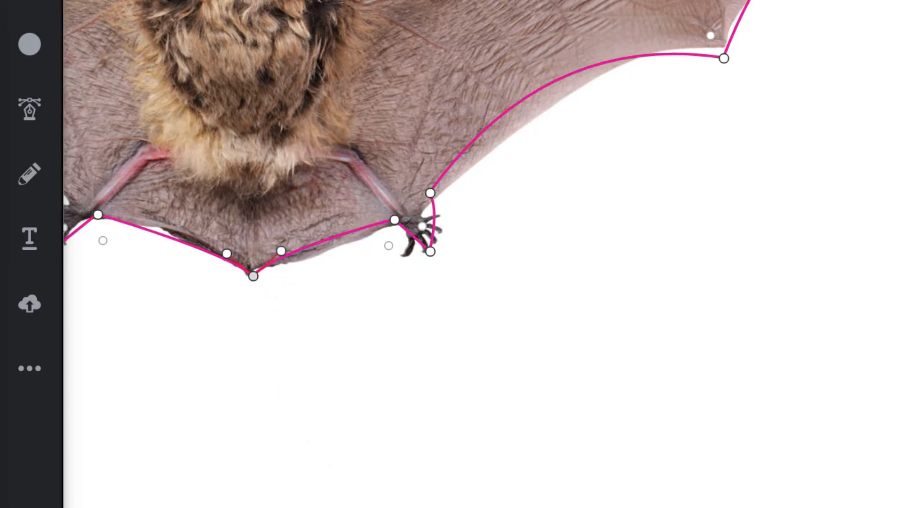
scroll(502, 259, "left", 6)
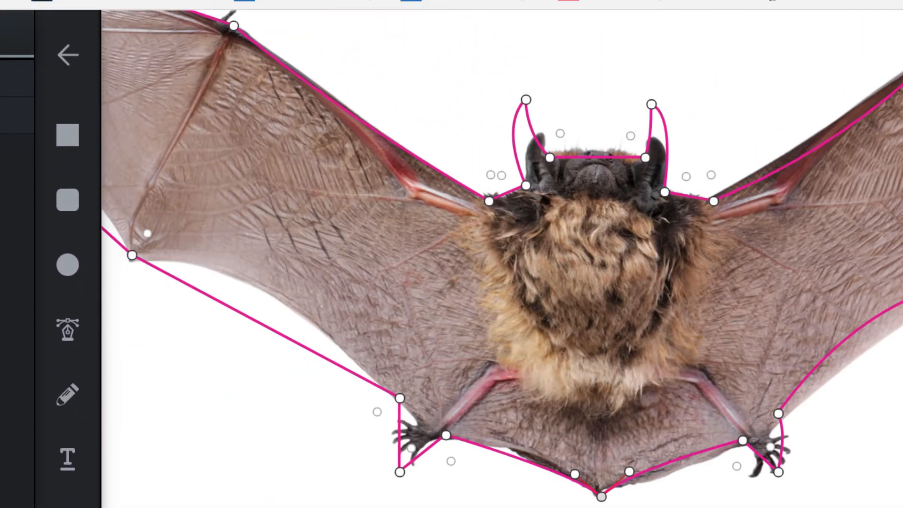
Smooth the left wing's lower corner point and angle its two handles separately so both adjoining edges follow the membrane
scroll(502, 256, "left", 4)
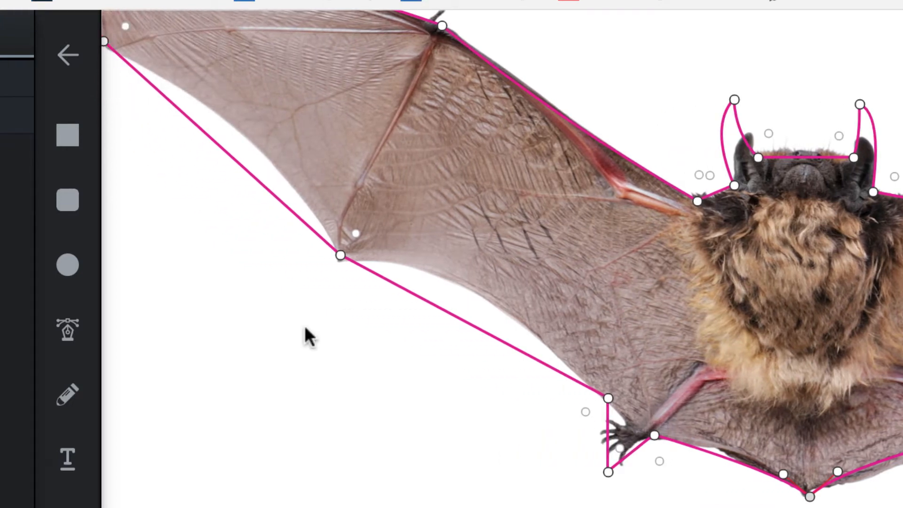
double_click(339, 256)
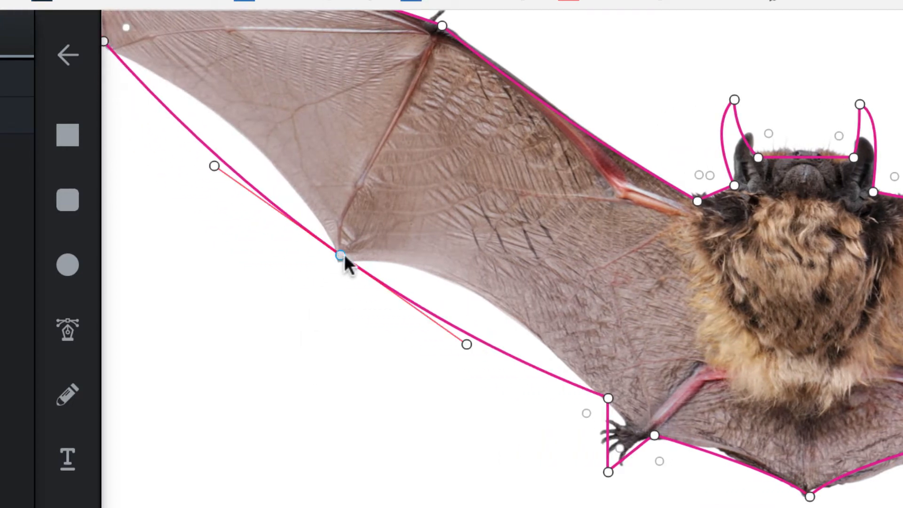
left_click_drag(465, 345, 455, 254)
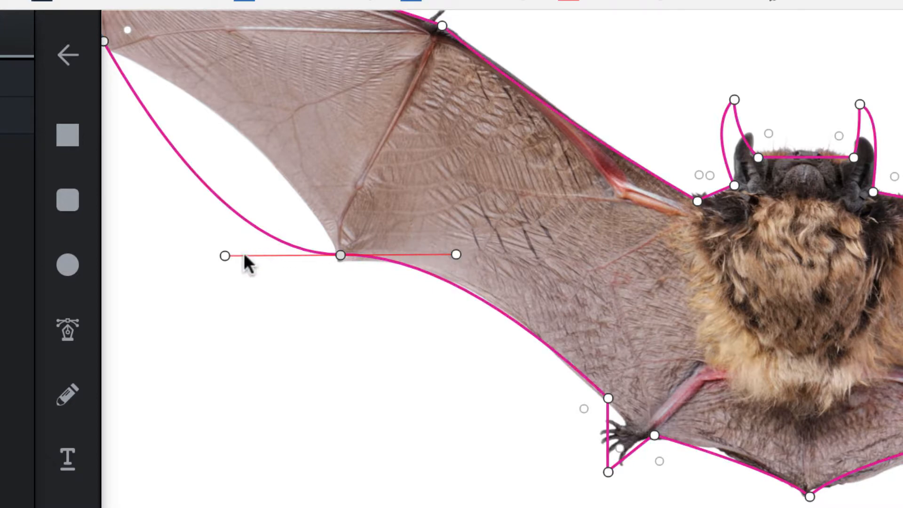
left_click_drag(223, 255, 293, 151)
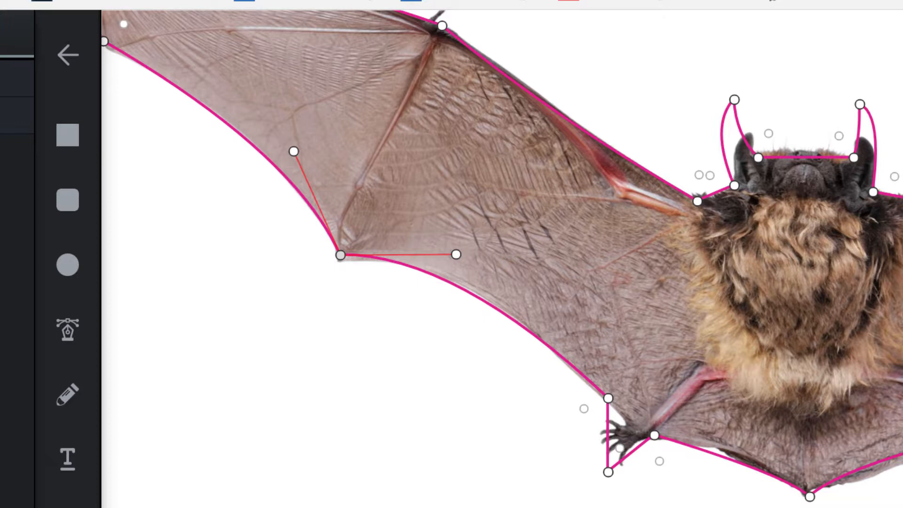
Smooth the point below the left wing tip and angle its handles separately to fit both adjoining edges to the membrane
scroll(502, 258, "right", 2)
scroll(502, 258, "left", 5)
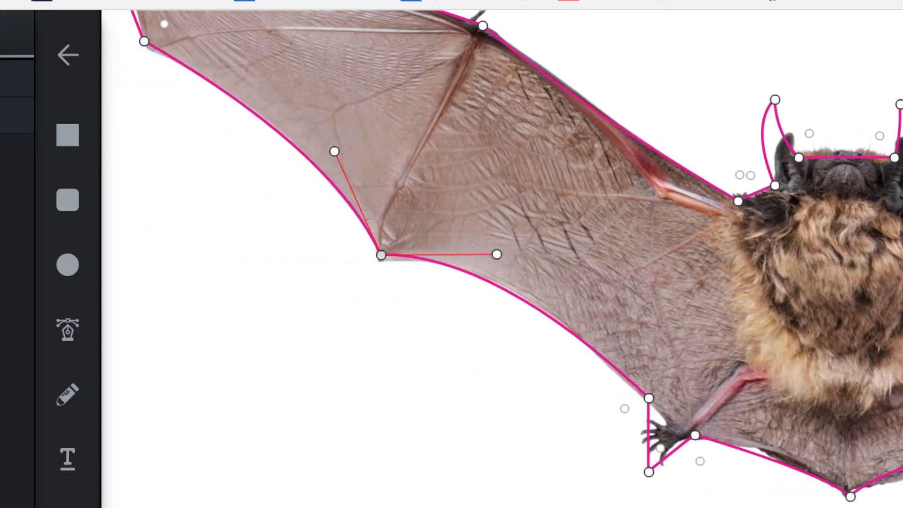
scroll(339, 312, "up", 6)
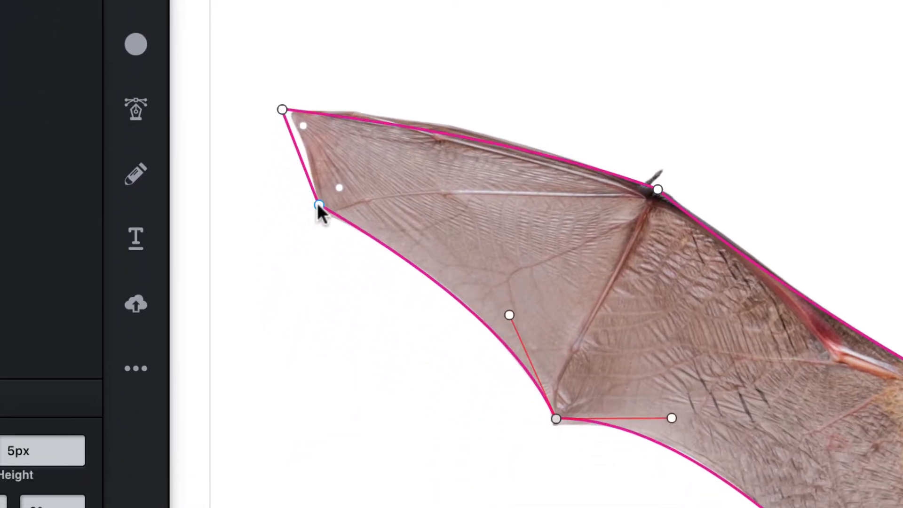
double_click(319, 205)
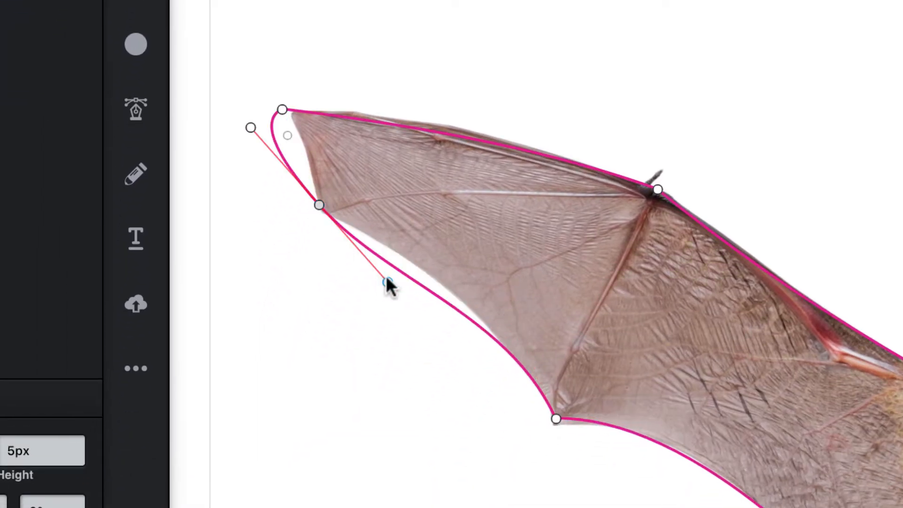
left_click_drag(387, 282, 399, 248)
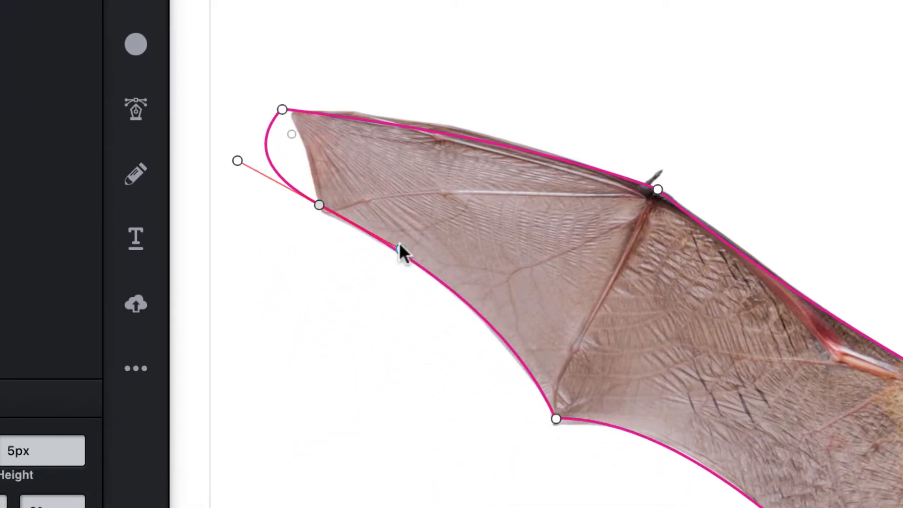
left_click_drag(239, 161, 339, 163)
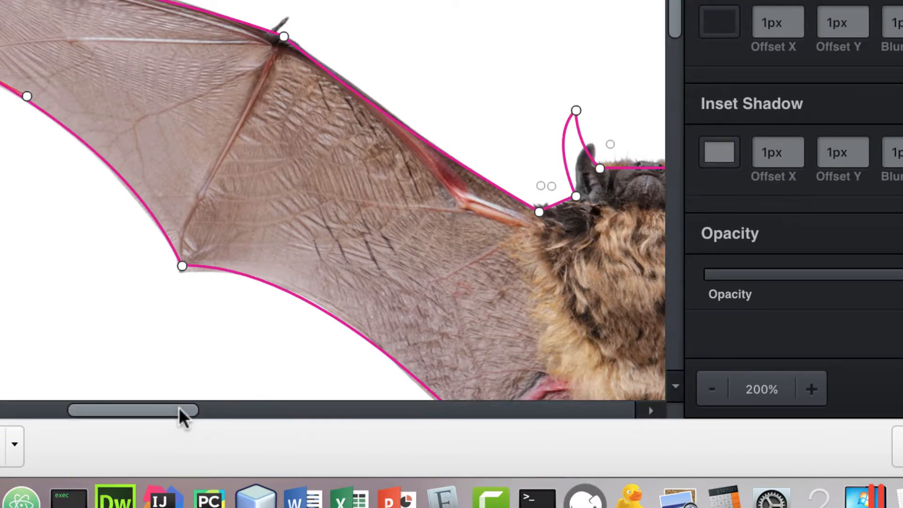
Fill the bat outline with the near-black green #010d04
left_click_drag(179, 413, 210, 402)
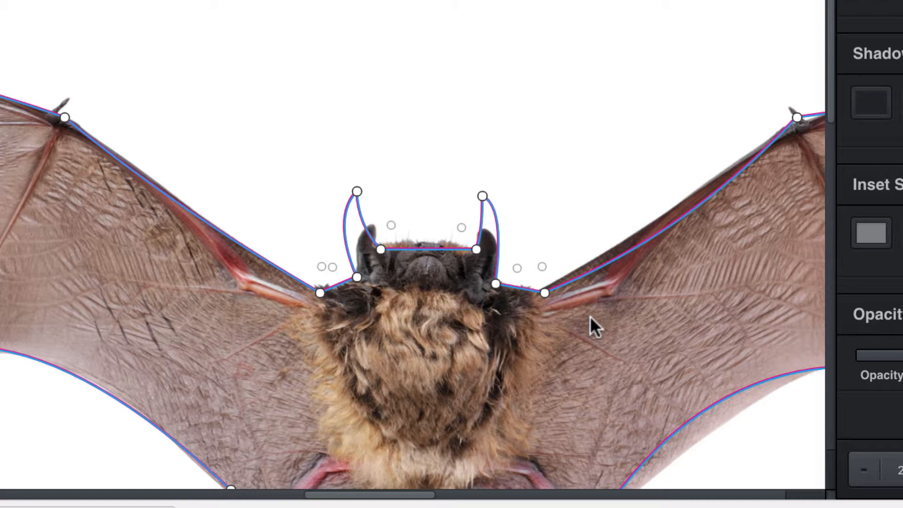
scroll(591, 315, "down", 5)
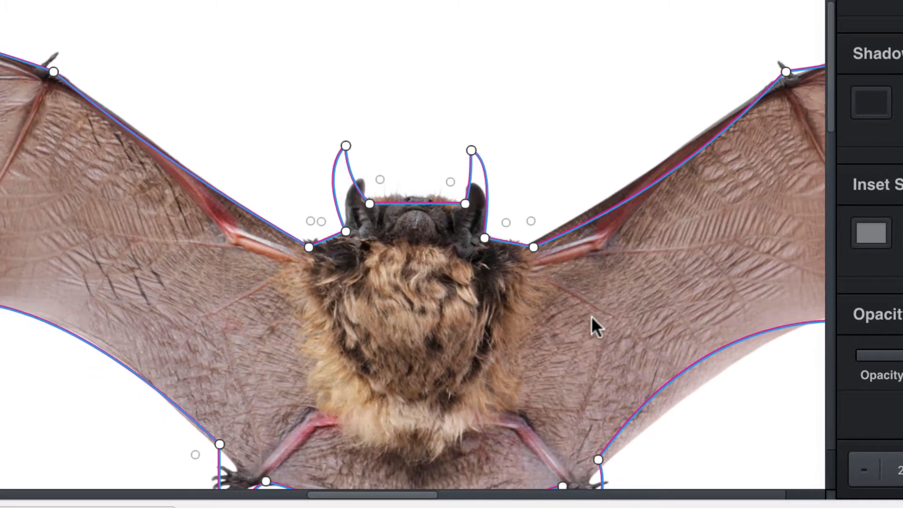
scroll(591, 315, "down", 1)
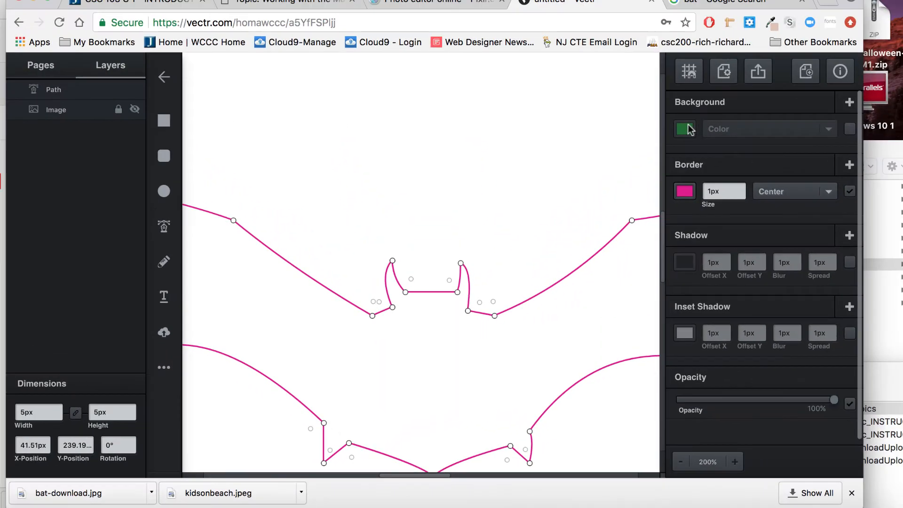
left_click(685, 129)
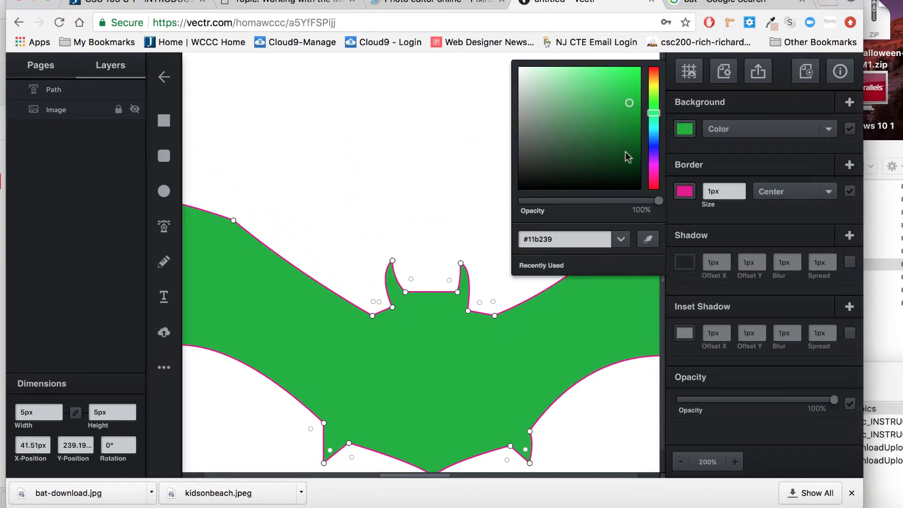
left_click(628, 182)
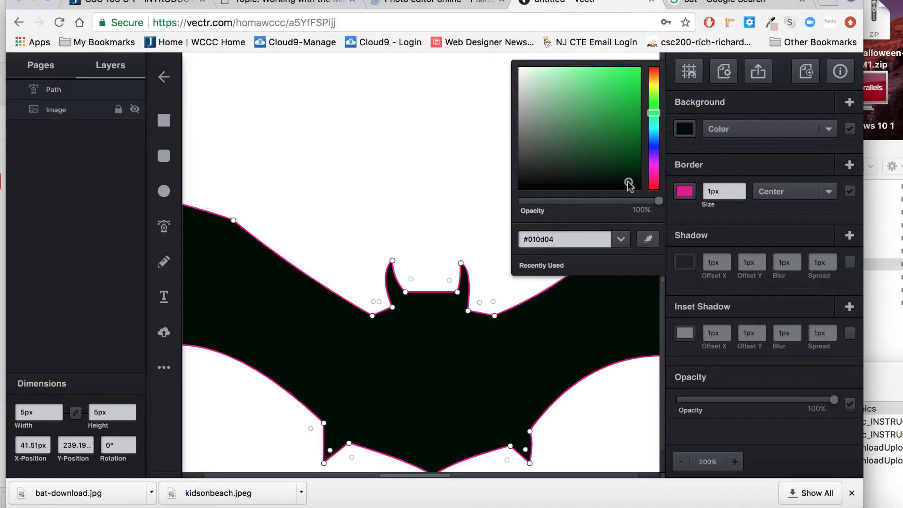
Change the bat's fill to a linear gradient, start it at the top edge of the head and colour that stop #696060
left_click(724, 132)
left_click(727, 143)
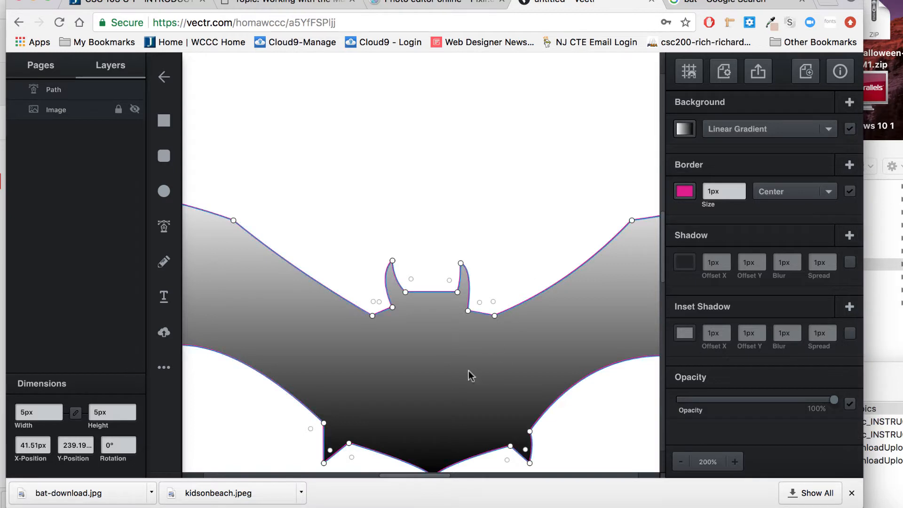
left_click(684, 129)
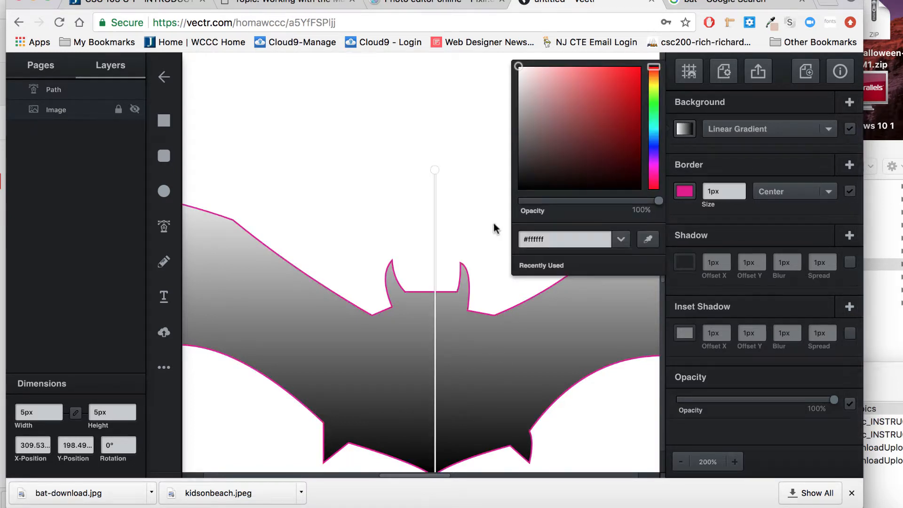
left_click_drag(433, 172, 434, 291)
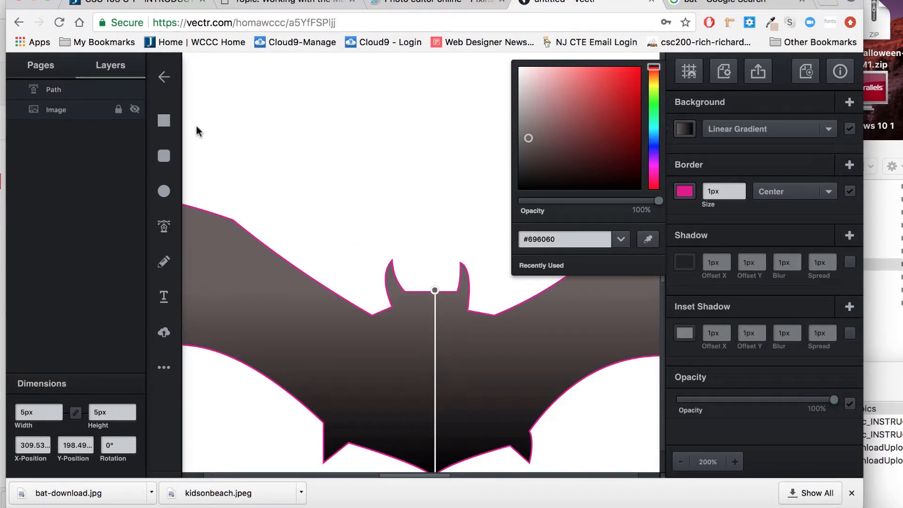
Draw two round eyes, each about 13 px wide, side by side on the bat's head
left_click(164, 191)
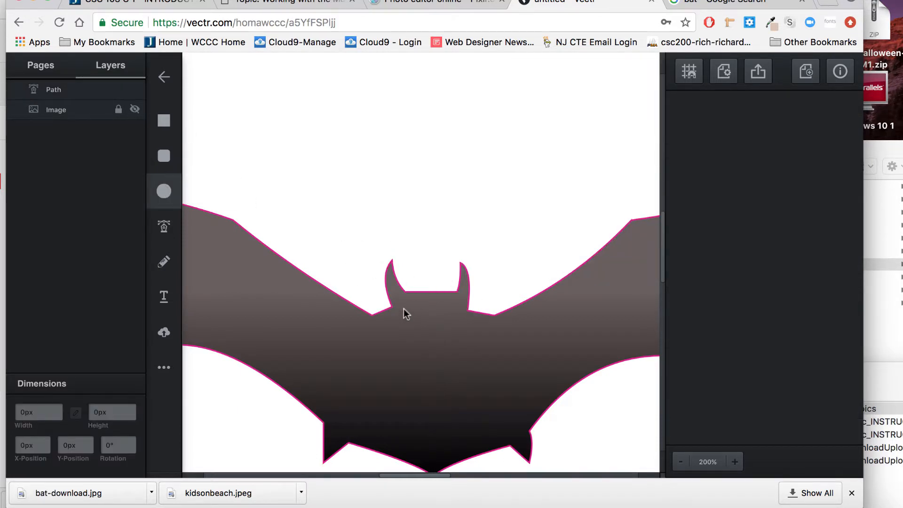
left_click_drag(403, 310, 422, 328)
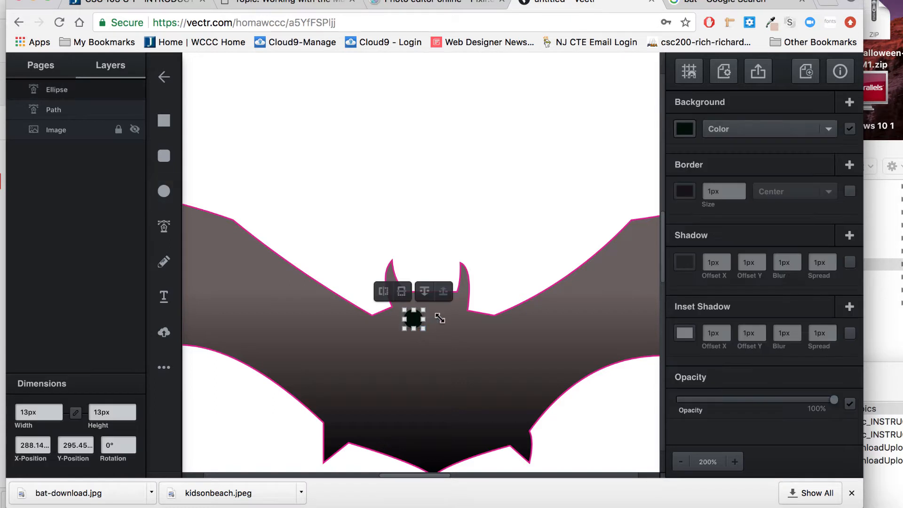
left_click(164, 191)
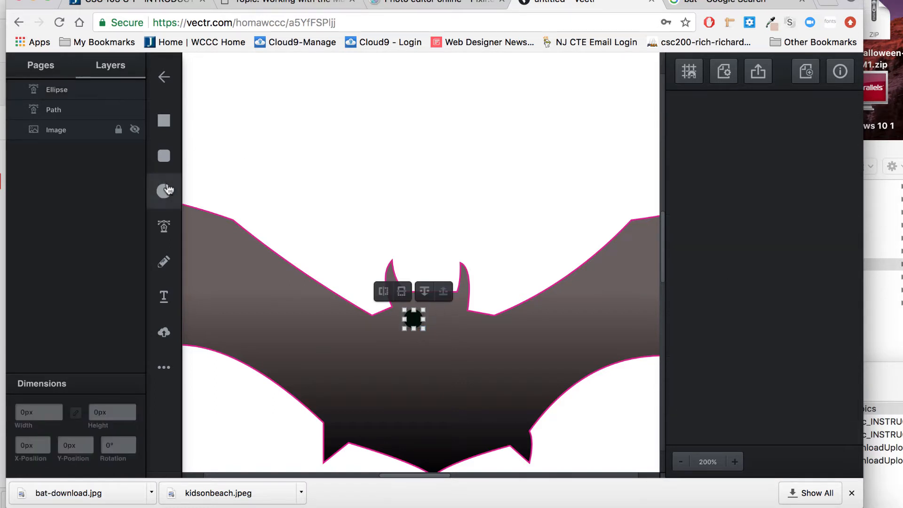
mouse_move(433, 314)
left_mouse_down()
mouse_move(456, 329)
mouse_move(450, 360)
mouse_move(438, 337)
left_mouse_up()
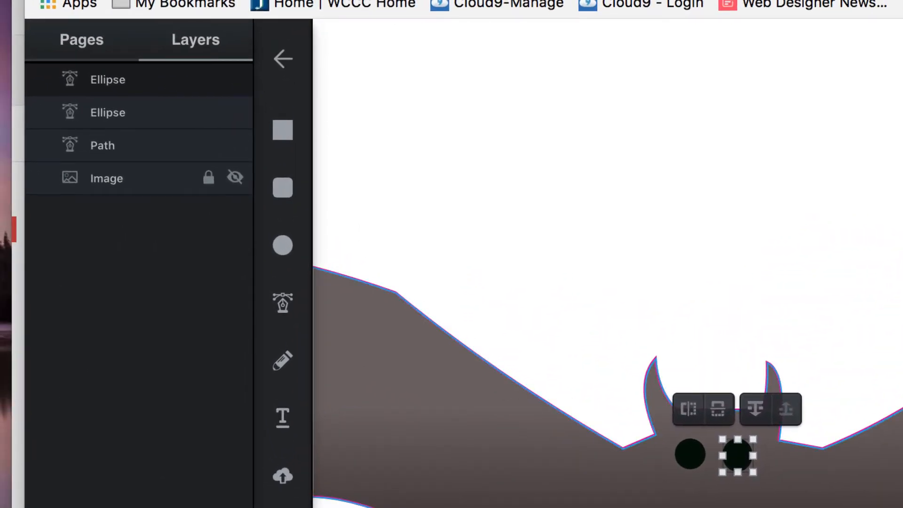
Select the bat body and turn off its pink border
left_click(816, 246)
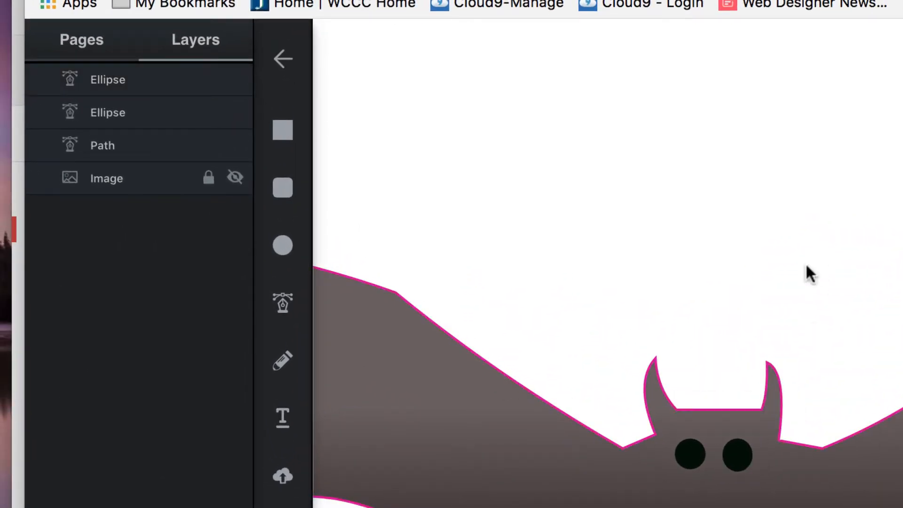
left_click(779, 388)
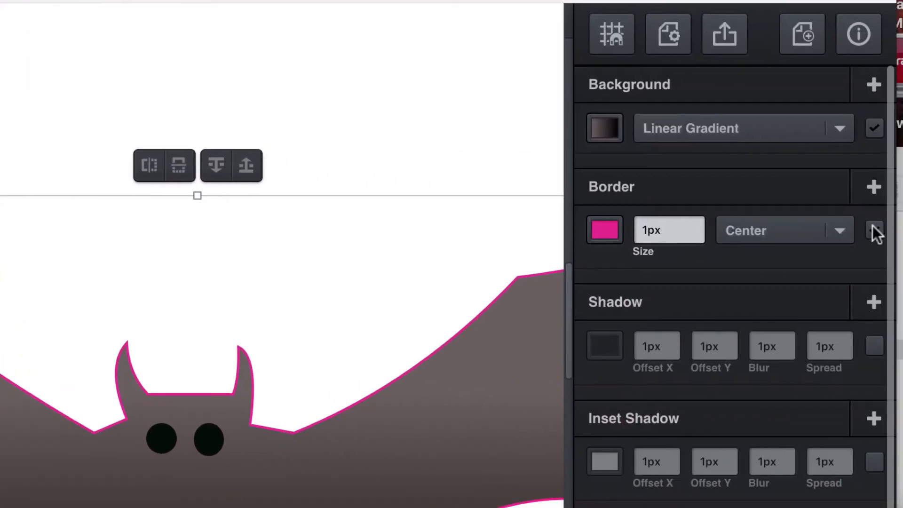
left_click(873, 229)
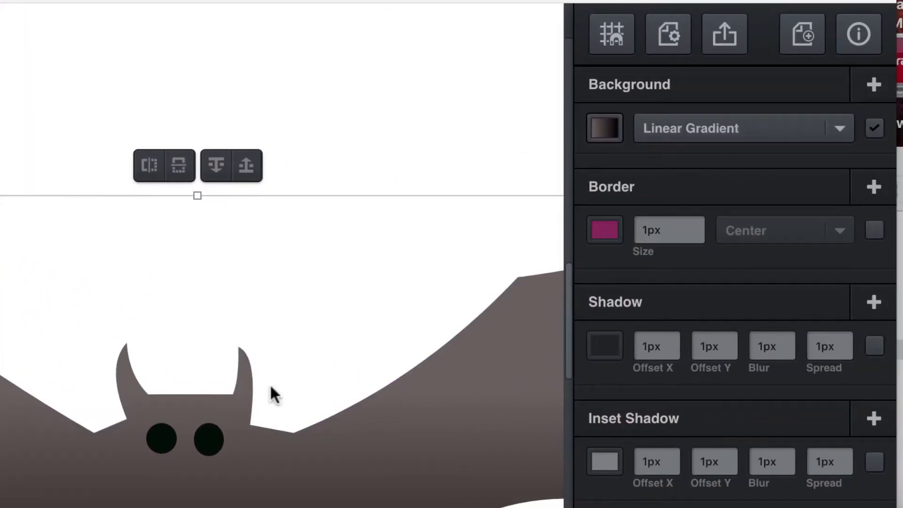
Try flipping the bat body vertically several times and horizontally
key("super+minus")
key("super+minus")
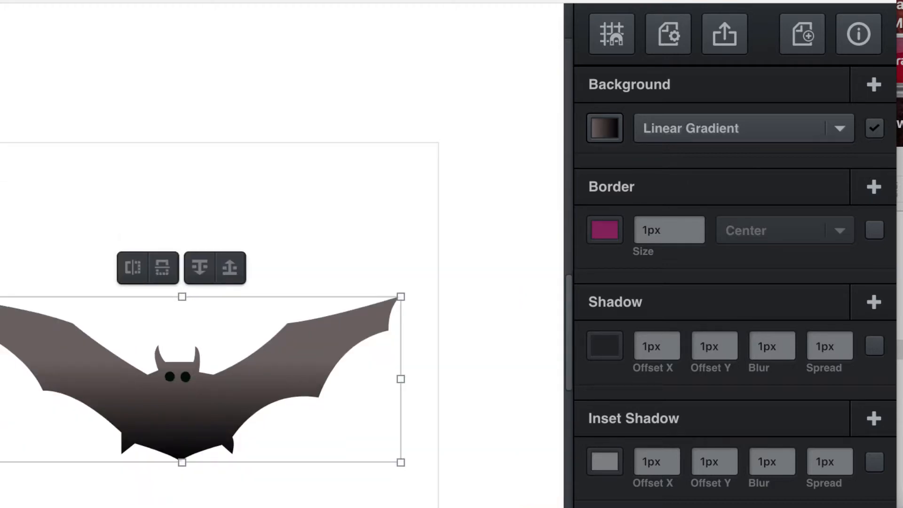
left_click(162, 267)
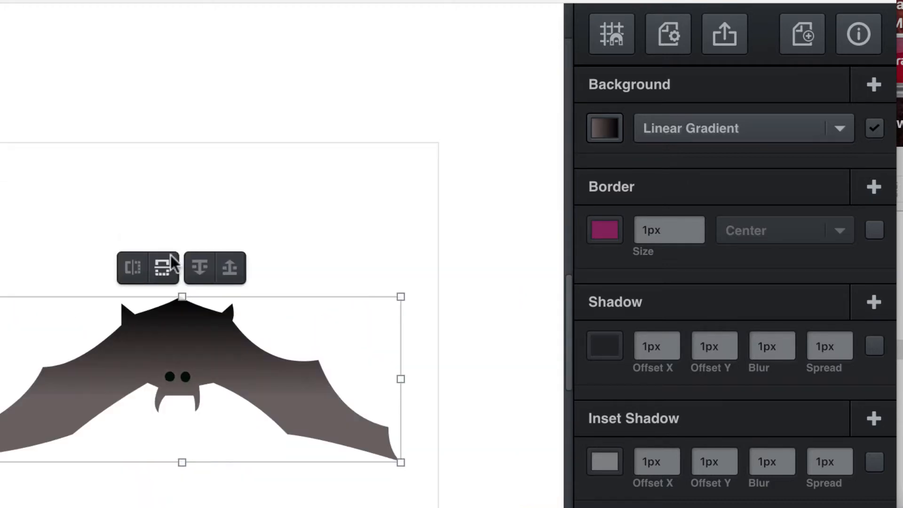
left_click(162, 268)
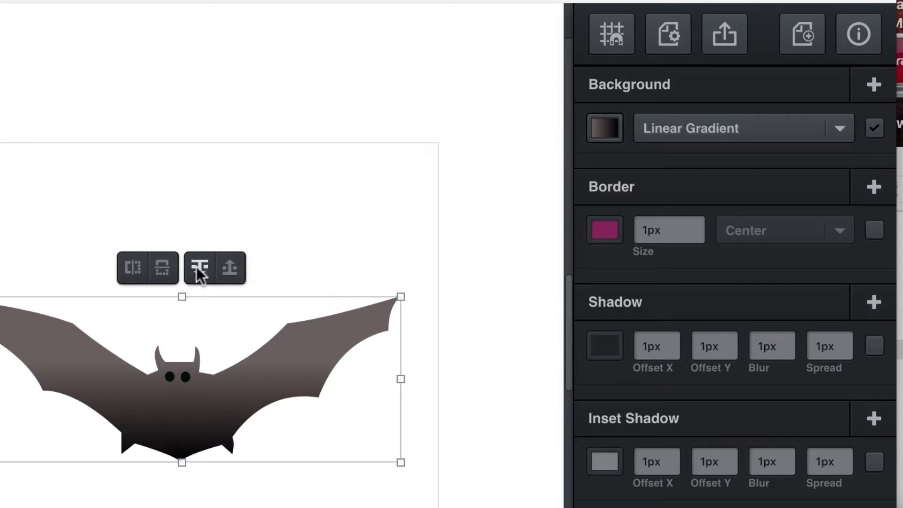
left_click(159, 267)
left_click(159, 268)
left_click(164, 268)
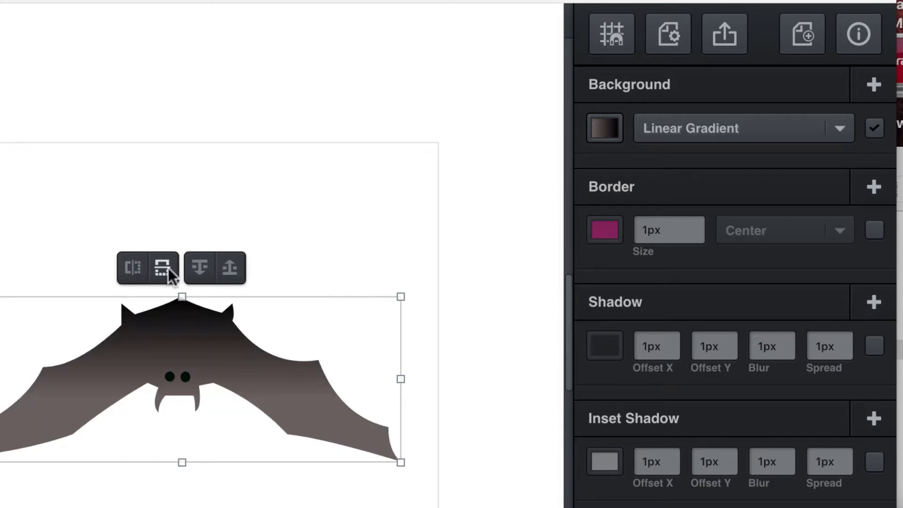
left_click(164, 270)
left_click(163, 271)
left_click(163, 270)
left_click(162, 270)
left_click(162, 270)
left_click(133, 268)
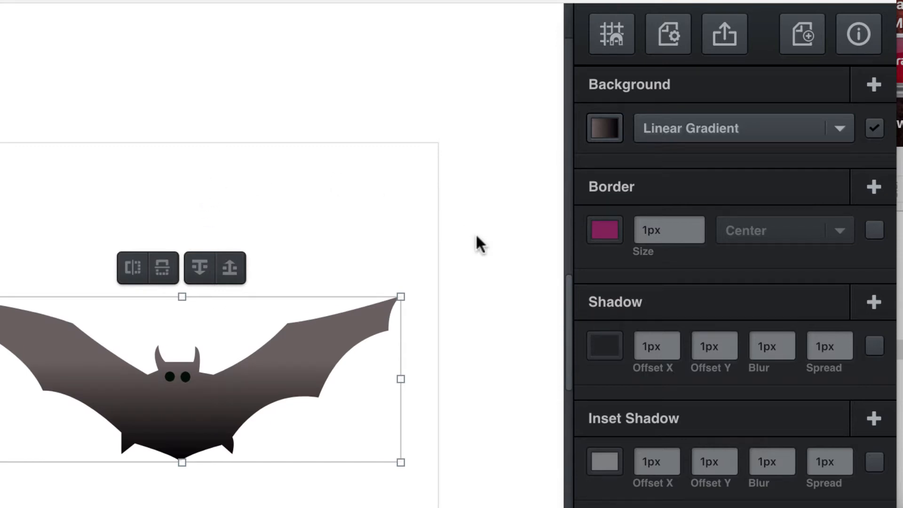
Rename the document from its default filename to bat and save the filename
left_click(673, 31)
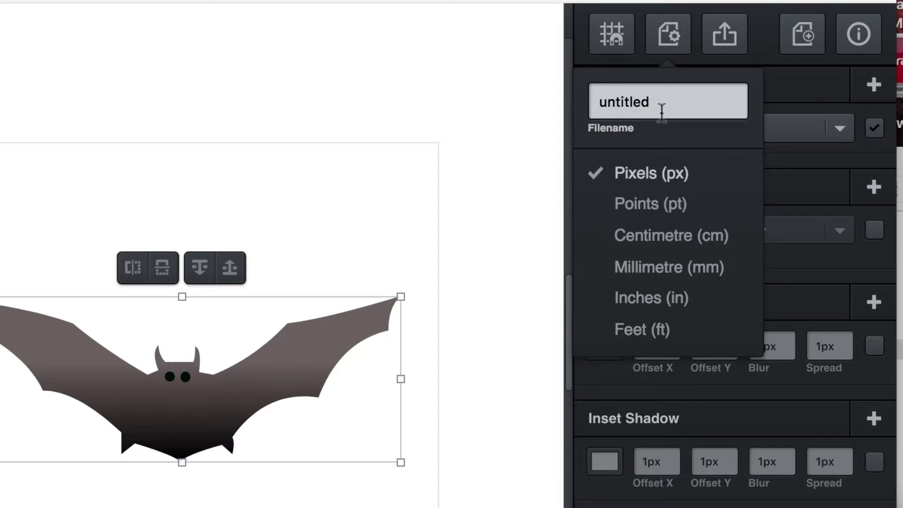
left_click_drag(662, 108, 572, 101)
left_click(608, 102)
left_click(681, 102)
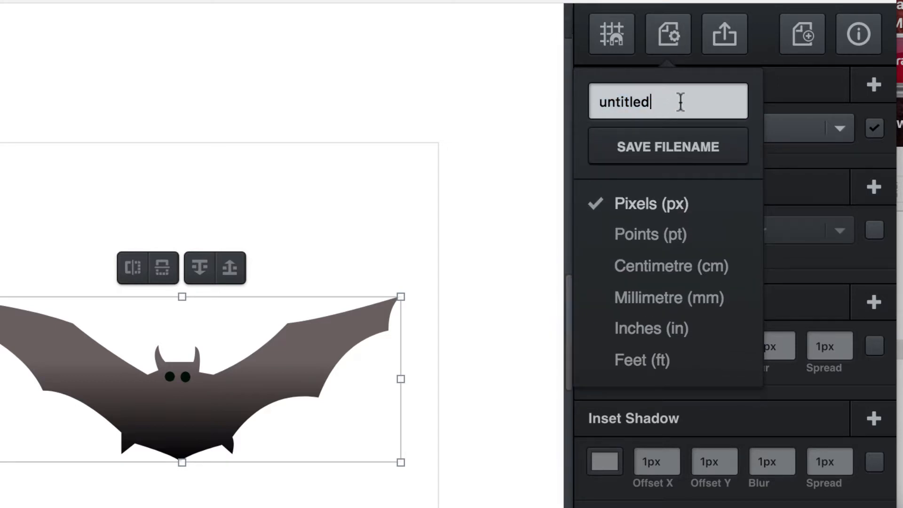
key("BackSpace")
key("BackSpace")
key("BackSpace")
key("BackSpace")
key("BackSpace")
key("BackSpace")
key("BackSpace")
key("BackSpace")
type("bat")
left_click(668, 146)
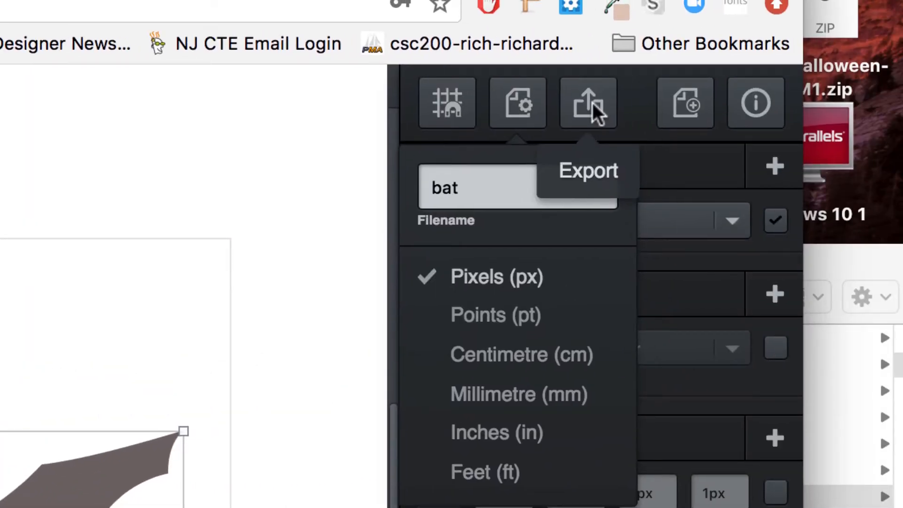
Open the export settings for the page and set the file format to png
left_click(591, 103)
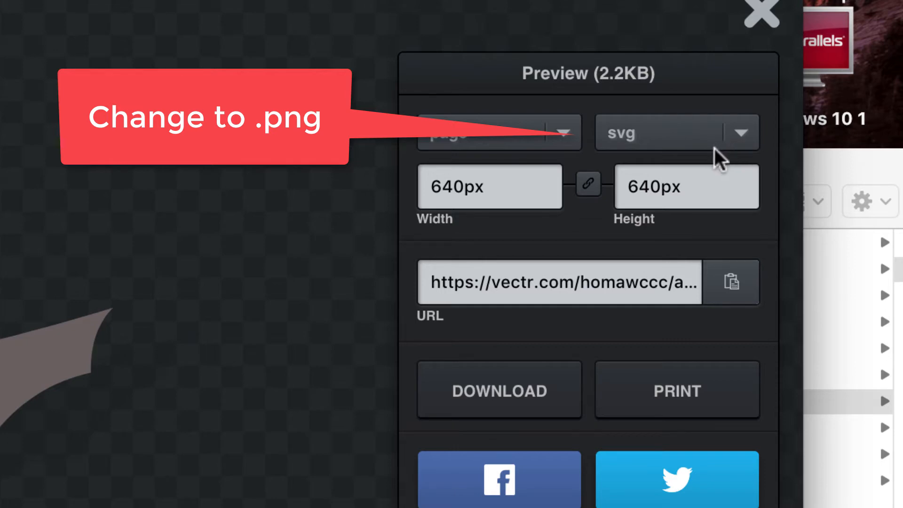
left_click(745, 140)
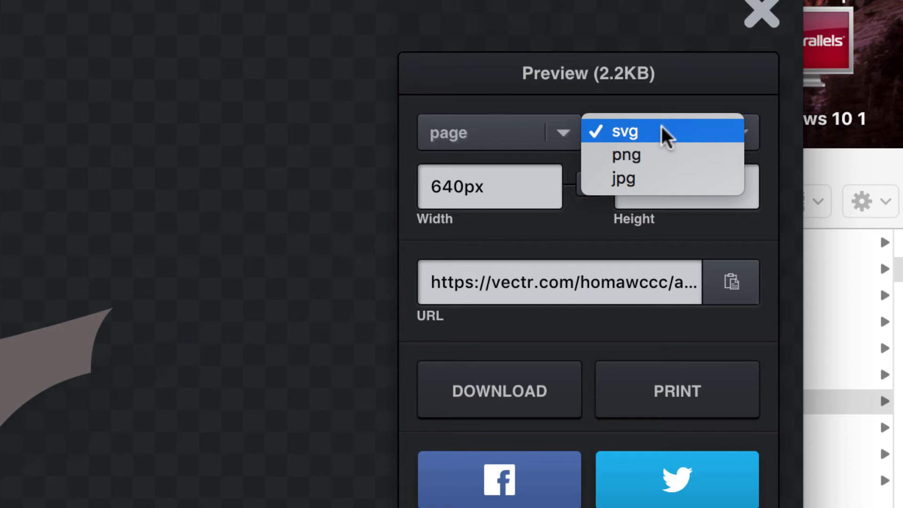
left_click(653, 156)
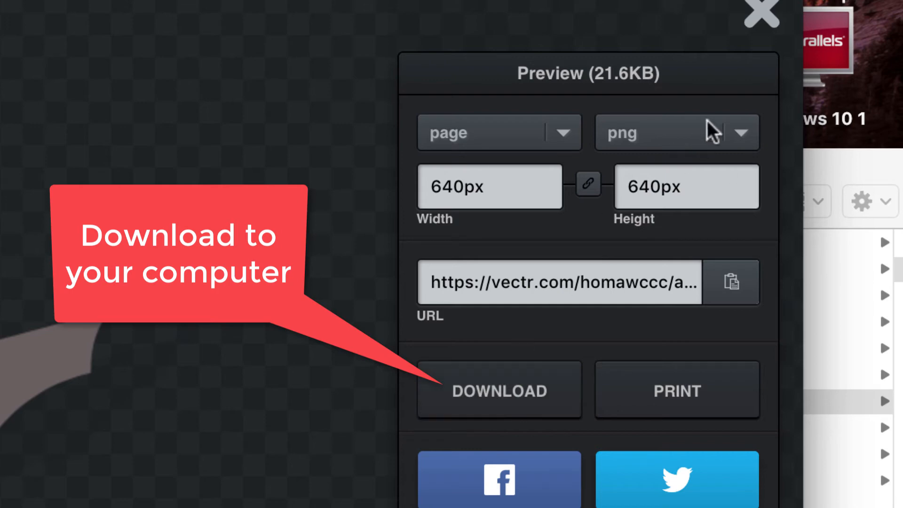
Download the bat page as a png and start a file upload on the course's Vector Trace exercise page
left_click(504, 399)
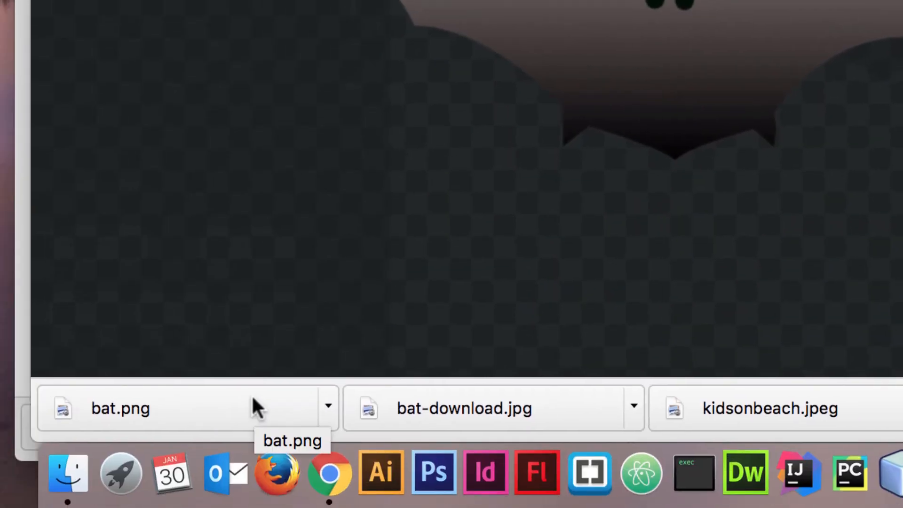
key("ctrl+Tab")
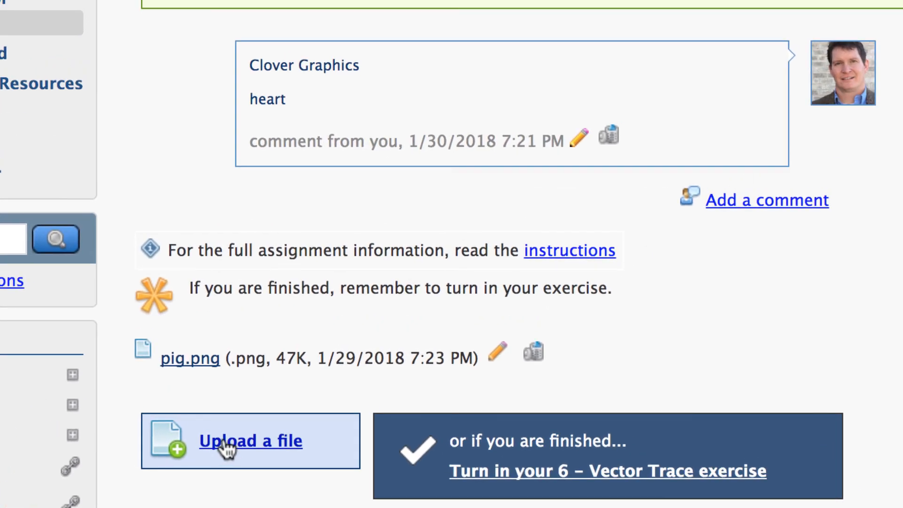
left_click(227, 447)
left_click(574, 194)
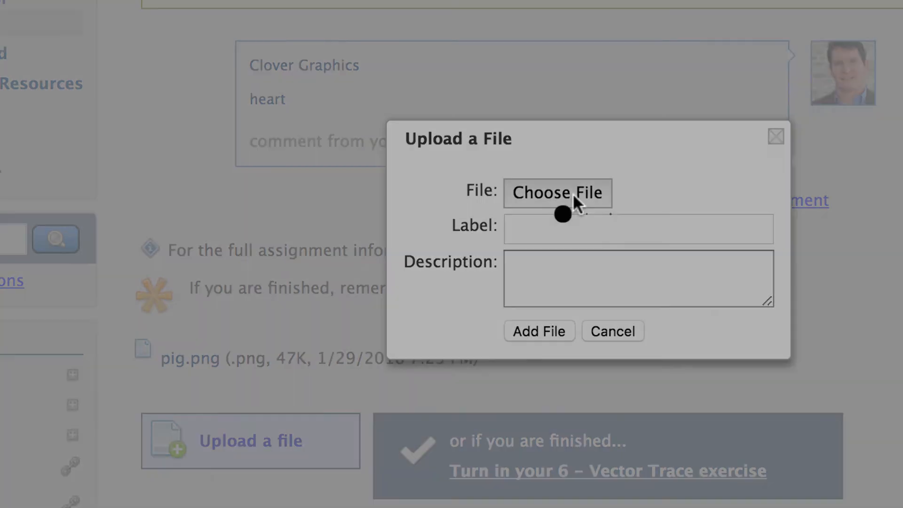
Upload bat.png from the Downloads folder and add it to the Vector Trace exercise
left_click(264, 100)
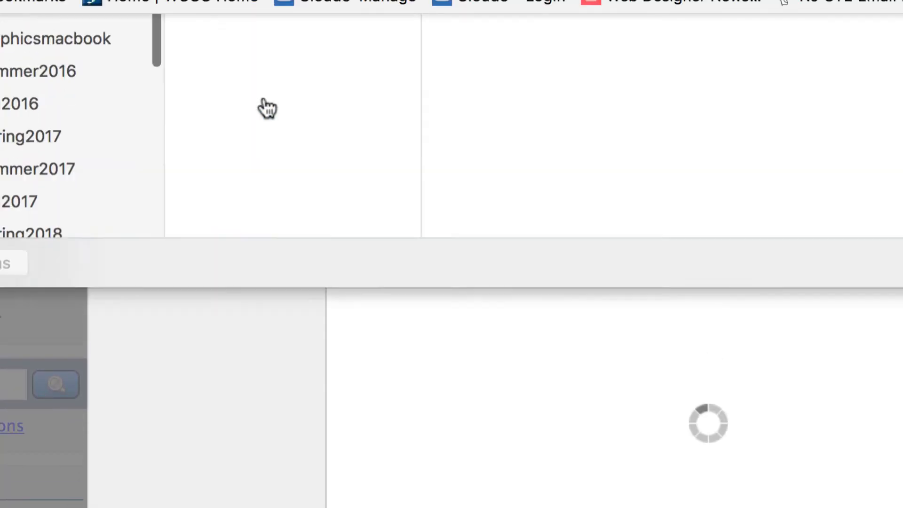
left_click(35, 171)
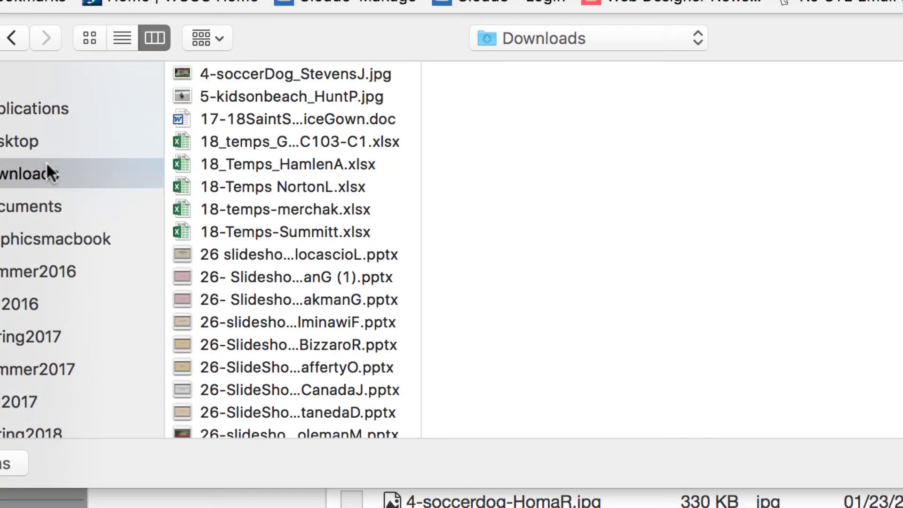
scroll(294, 169, "down", 20)
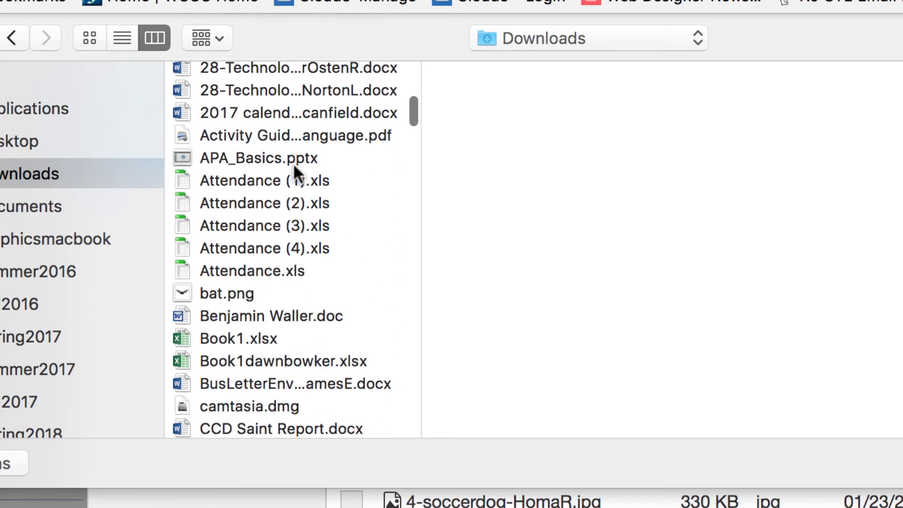
scroll(293, 166, "up", 10)
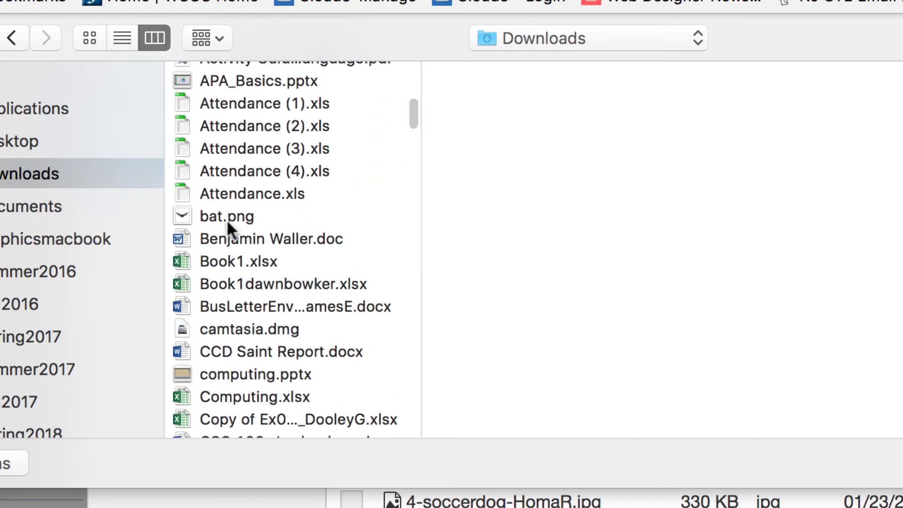
left_click(228, 219)
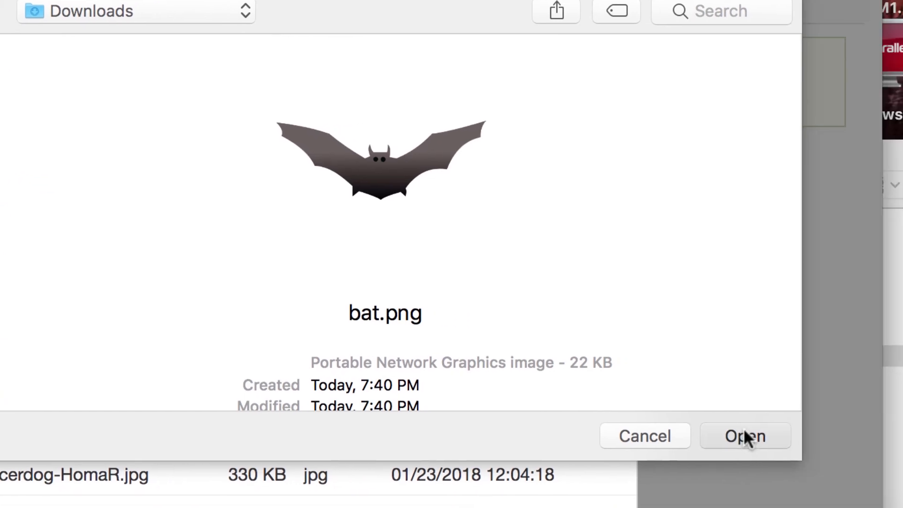
left_click(743, 429)
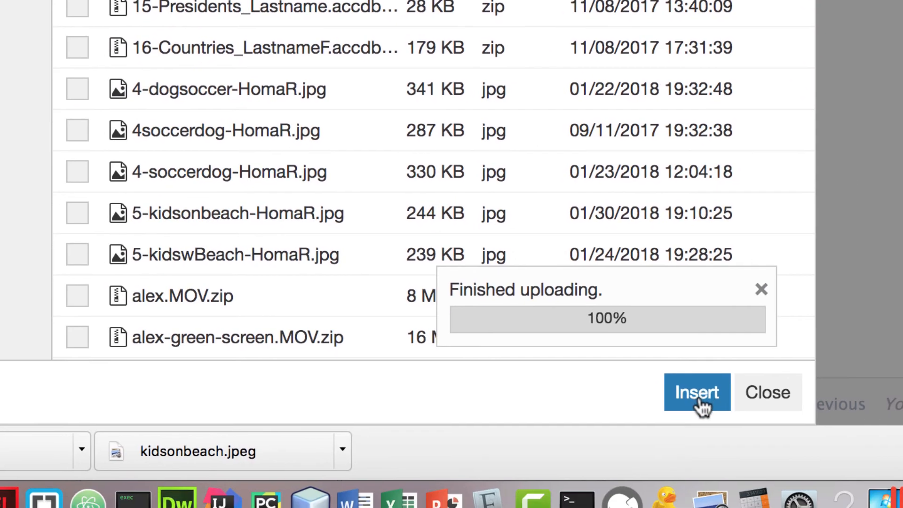
left_click(699, 396)
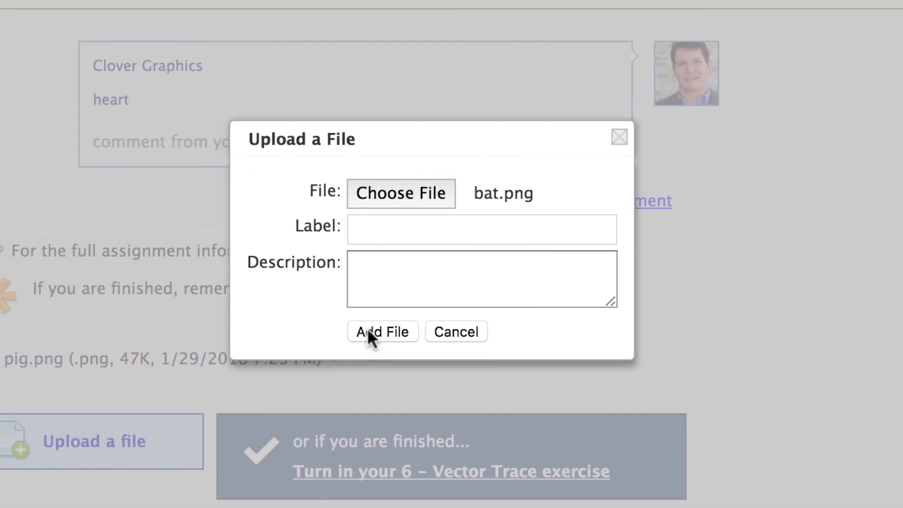
left_click(367, 329)
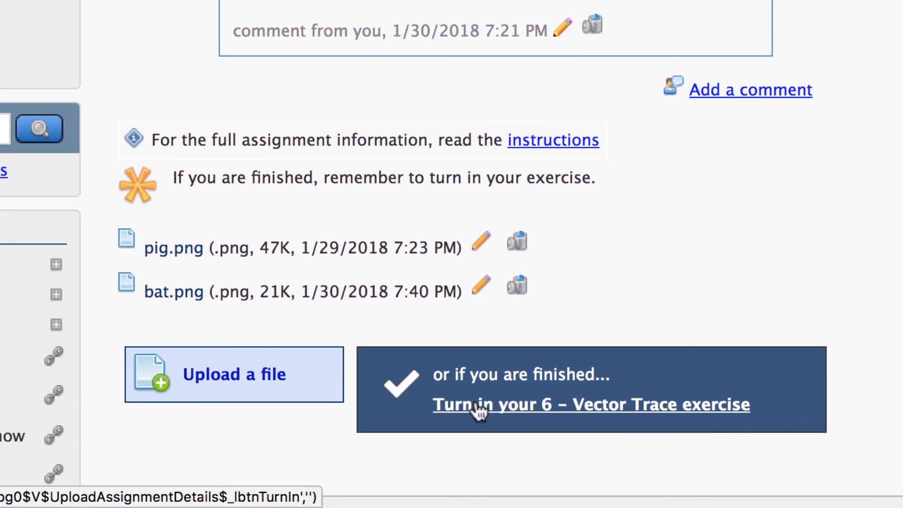
Turn in the 6 – Vector Trace exercise and view the bat image
left_click(478, 408)
left_click(220, 264)
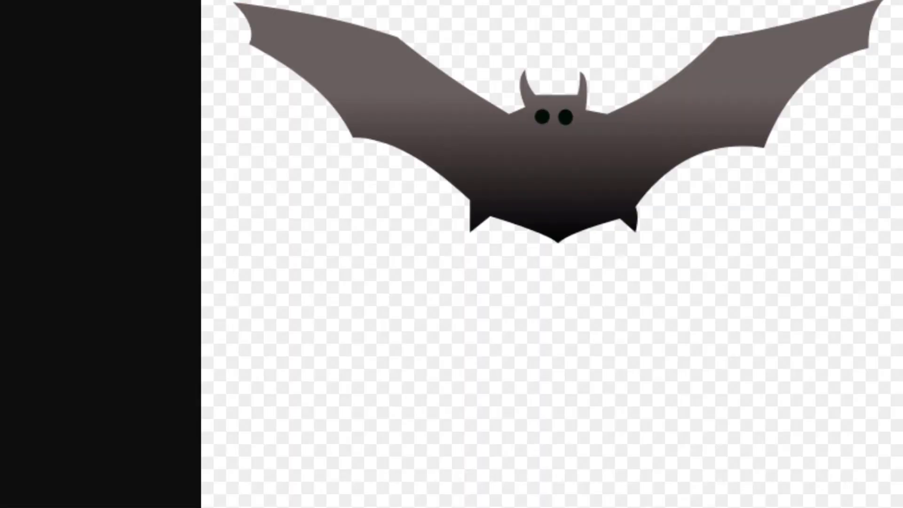
key("super+w")
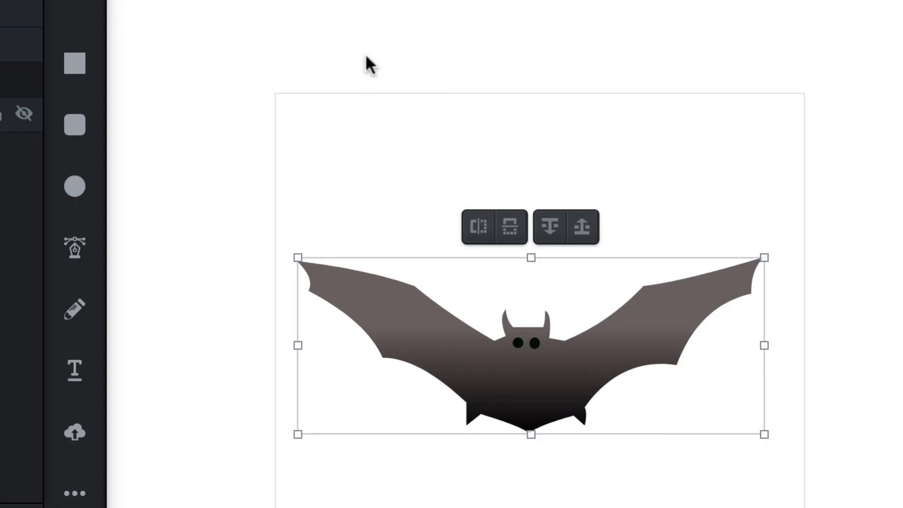
Look through the saved drawings in the Vectr profile's file gallery and return to the bat drawing
left_click(132, 51)
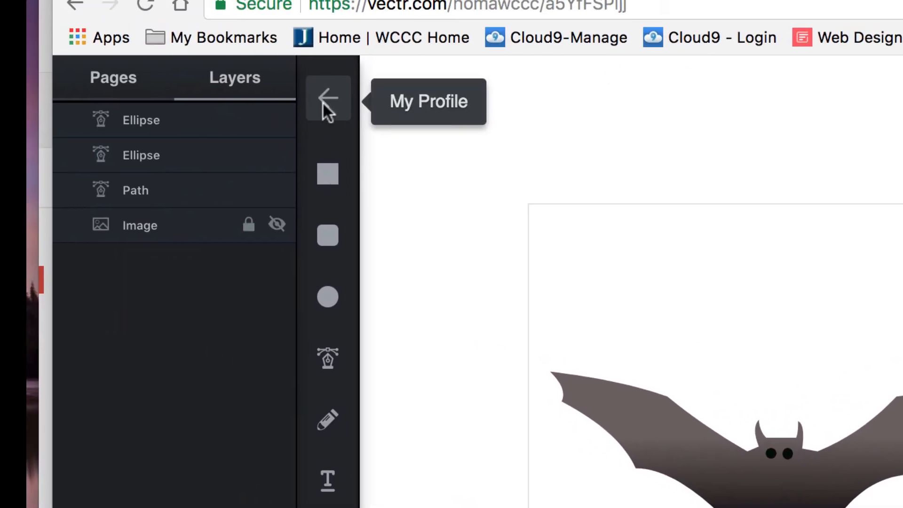
left_click(324, 100)
mouse_move(357, 364)
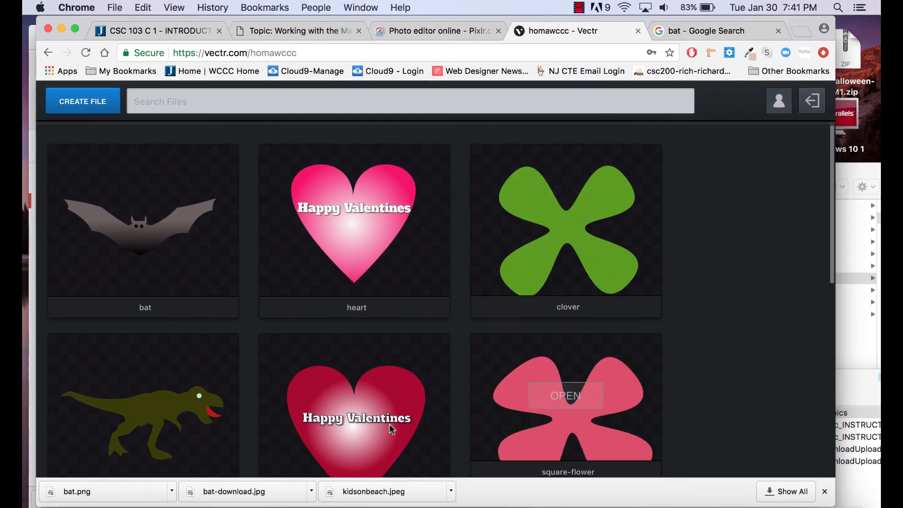
mouse_move(367, 407)
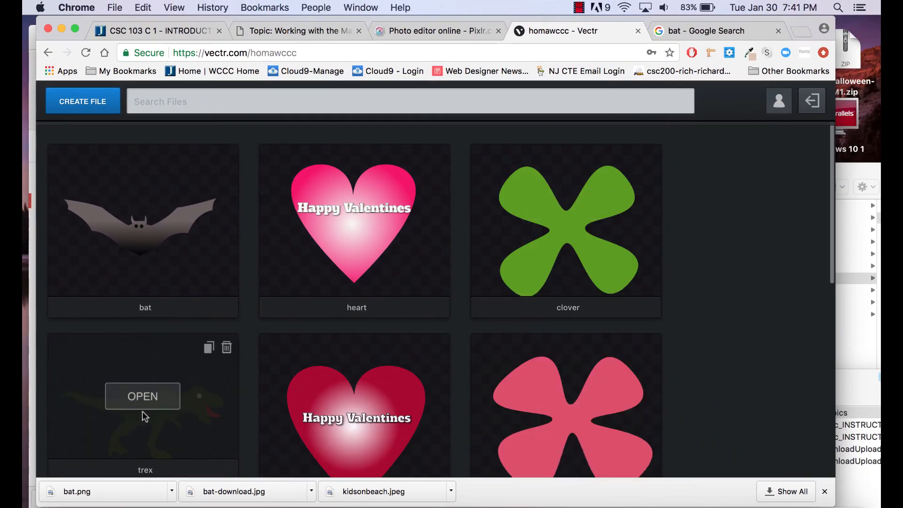
scroll(252, 339, "down", 3)
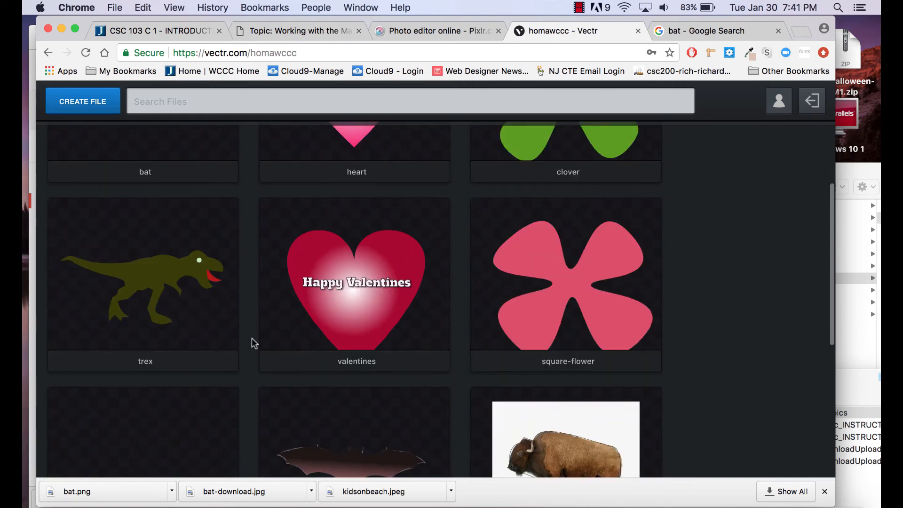
scroll(252, 338, "down", 3)
mouse_move(354, 348)
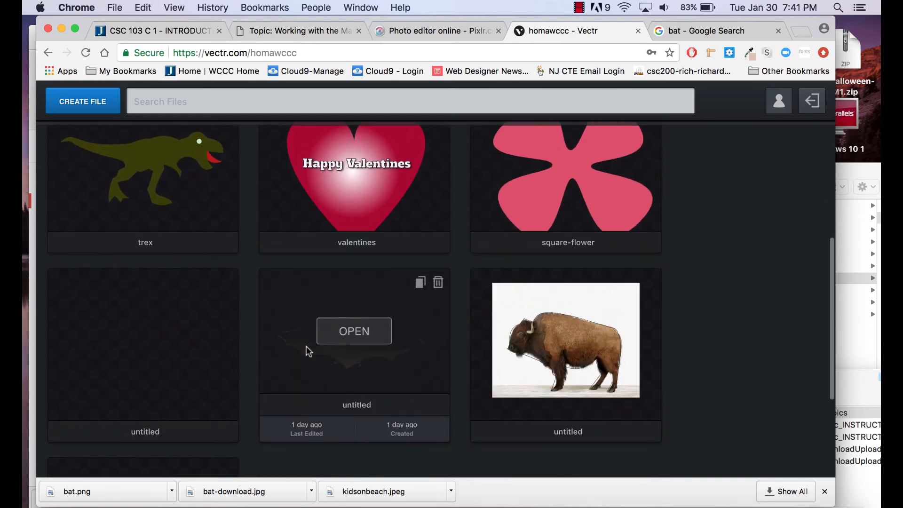
scroll(306, 346, "up", 3)
scroll(199, 334, "up", 2)
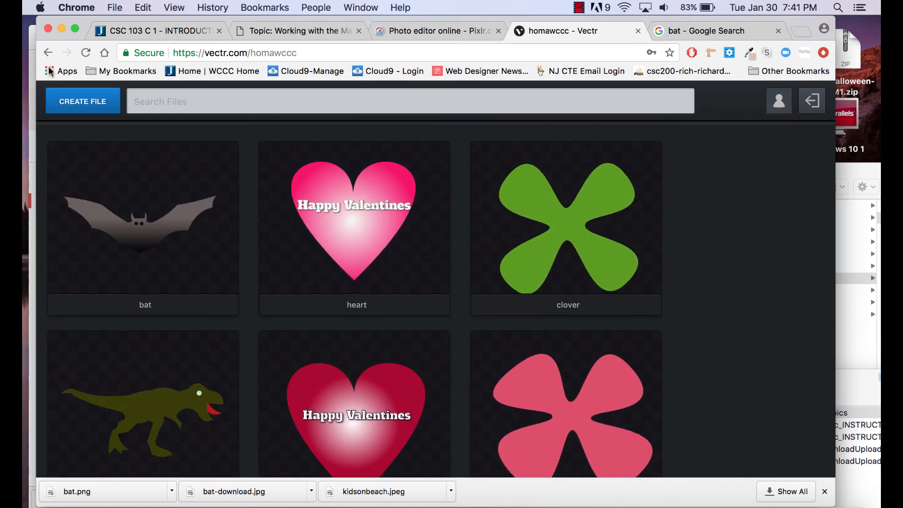
left_click(48, 53)
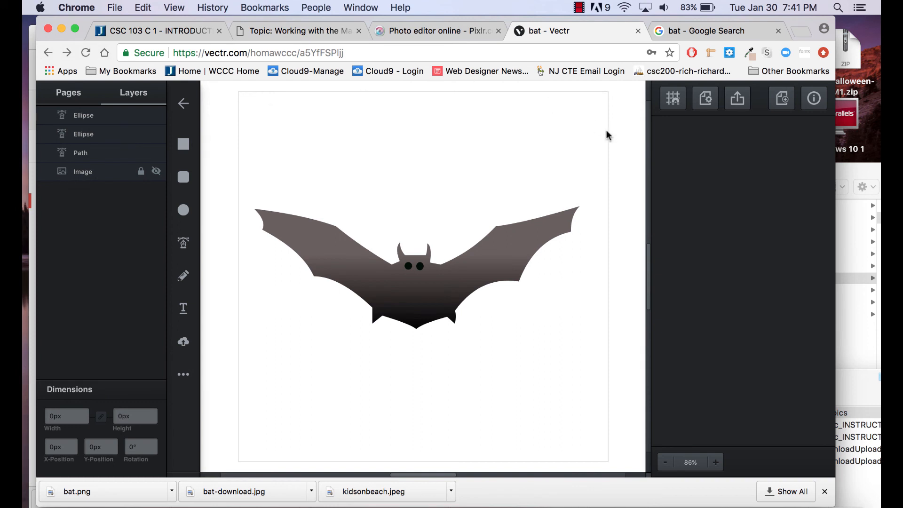